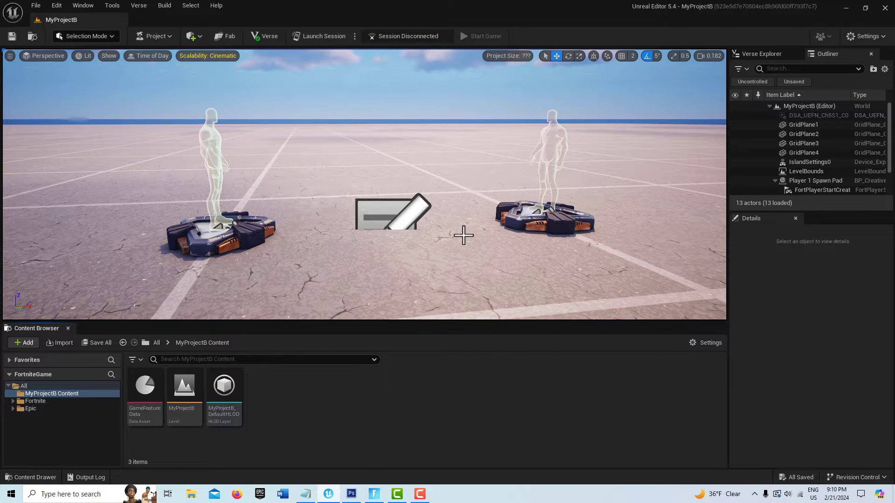
Create a Building Prop–based blueprint class named NewBlueprint in the content folder and open it.
{"action": "left_click", "coordinate": [67, 392]}
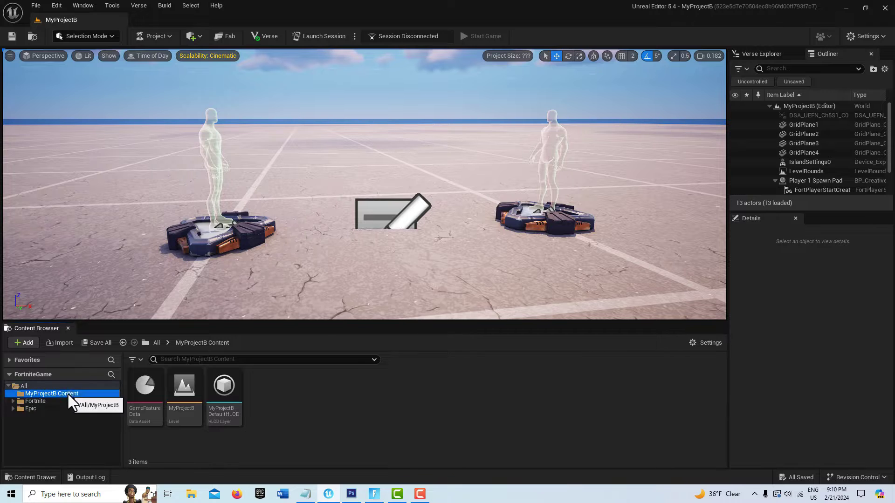
{"action": "right_click", "coordinate": [348, 406]}
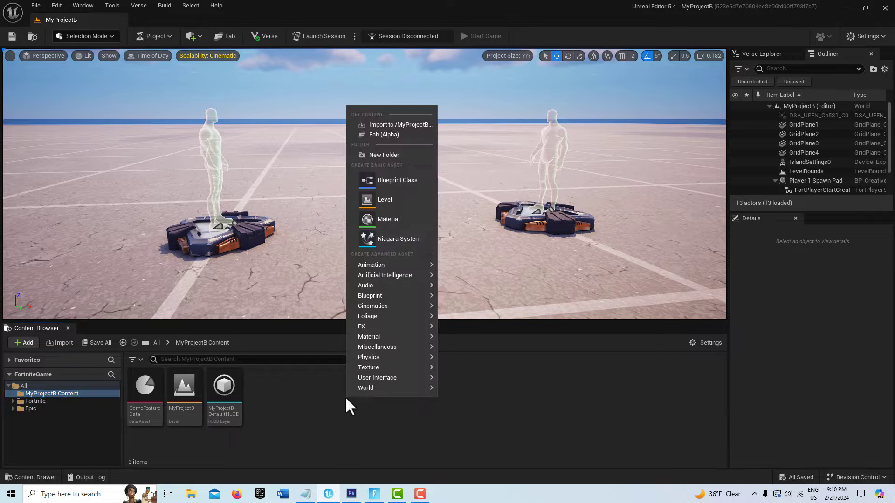
{"action": "left_click", "coordinate": [404, 180]}
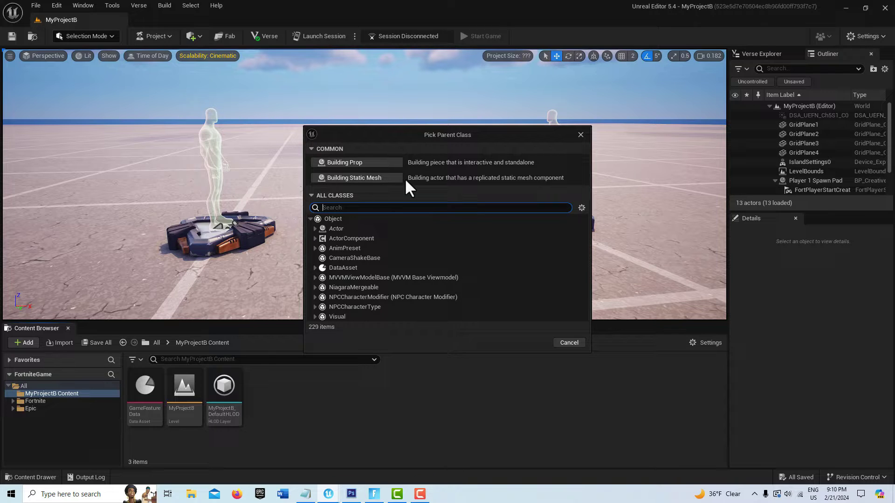
{"action": "left_click", "coordinate": [371, 161]}
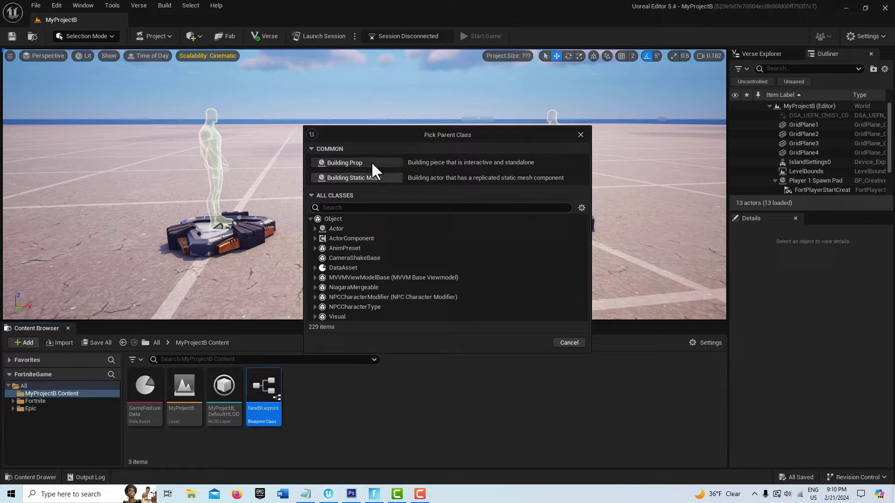
{"action": "double_click", "coordinate": [266, 385]}
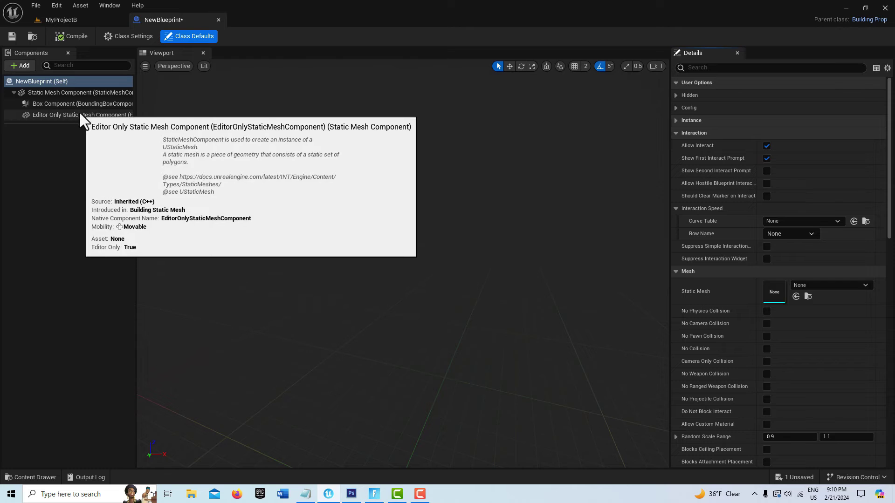
Add a Plane component to NewBlueprint, keeping the default name Plane.
{"action": "left_click", "coordinate": [74, 95]}
{"action": "left_click", "coordinate": [23, 65]}
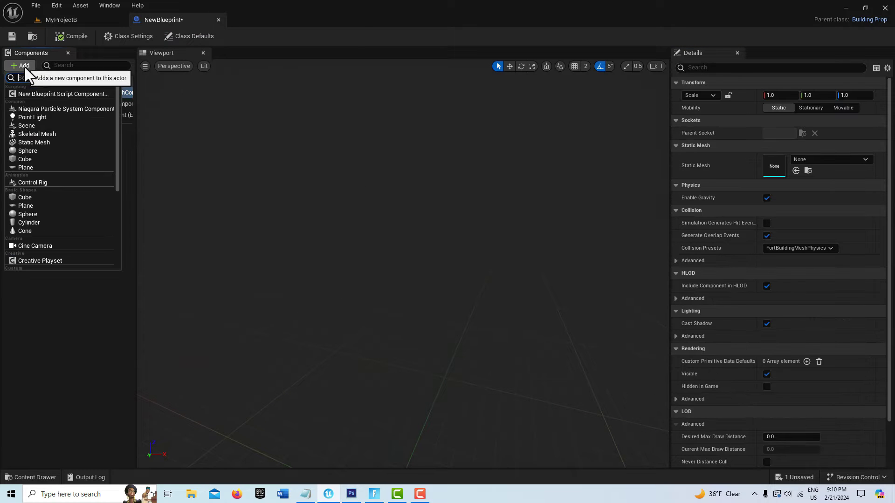
{"action": "left_click", "coordinate": [41, 168]}
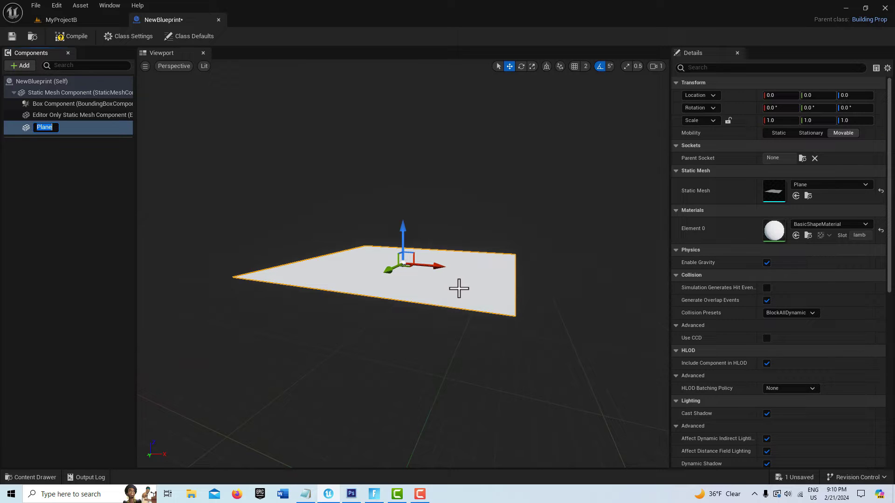
{"action": "key", "text": "Return"}
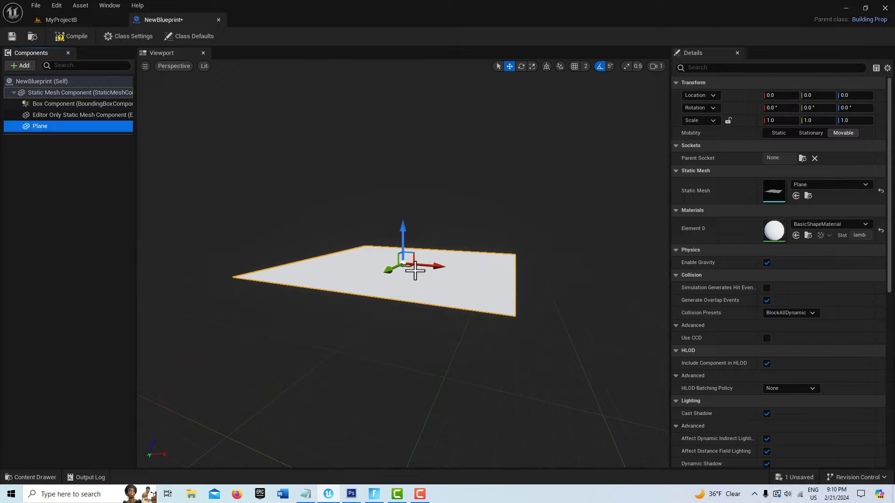
Rotate the Plane 90 degrees on X so it stands upright.
{"action": "key", "text": "e"}
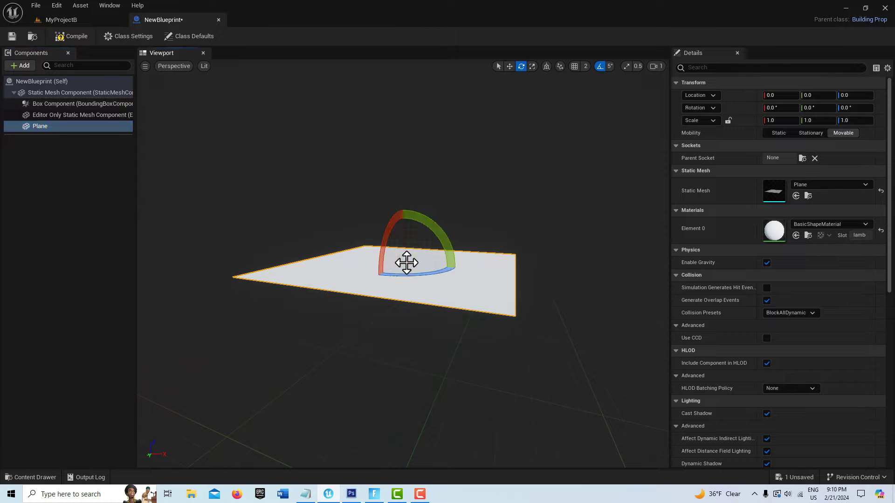
{"action": "key", "text": "r"}
{"action": "key", "text": "w"}
{"action": "key", "text": "e"}
{"action": "key", "text": "r"}
{"action": "key", "text": "w"}
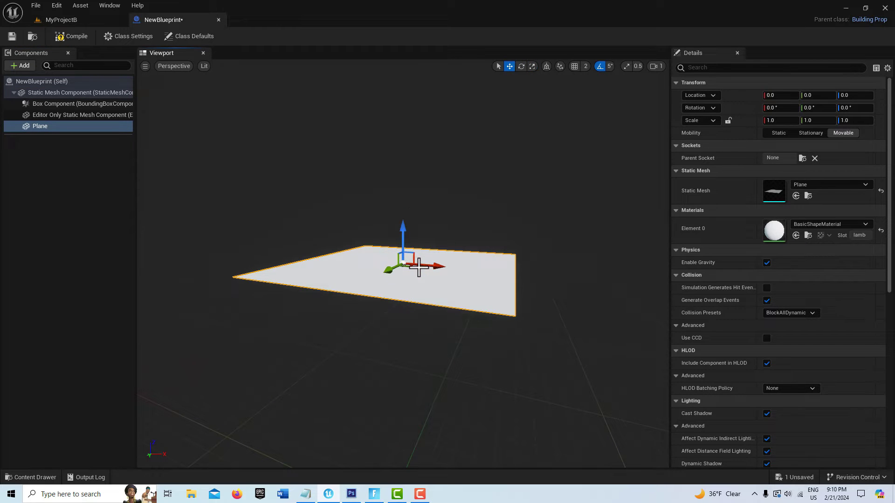
{"action": "key", "text": "e"}
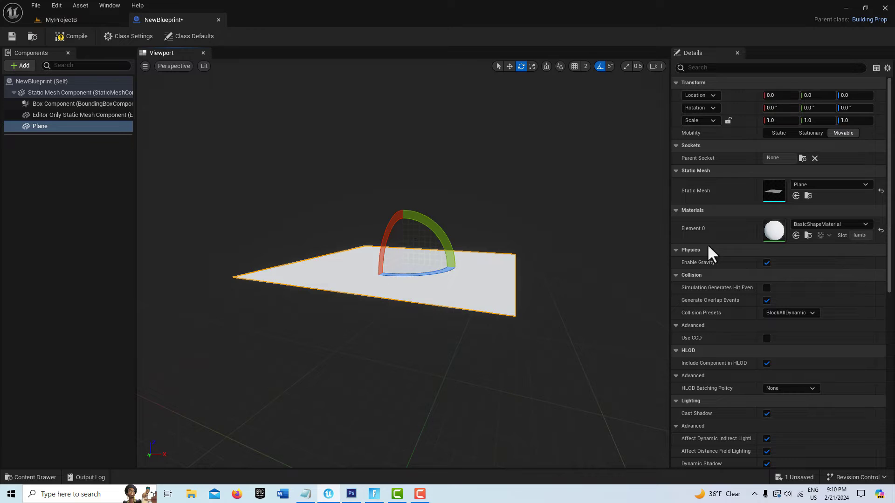
{"action": "left_click", "coordinate": [772, 109]}
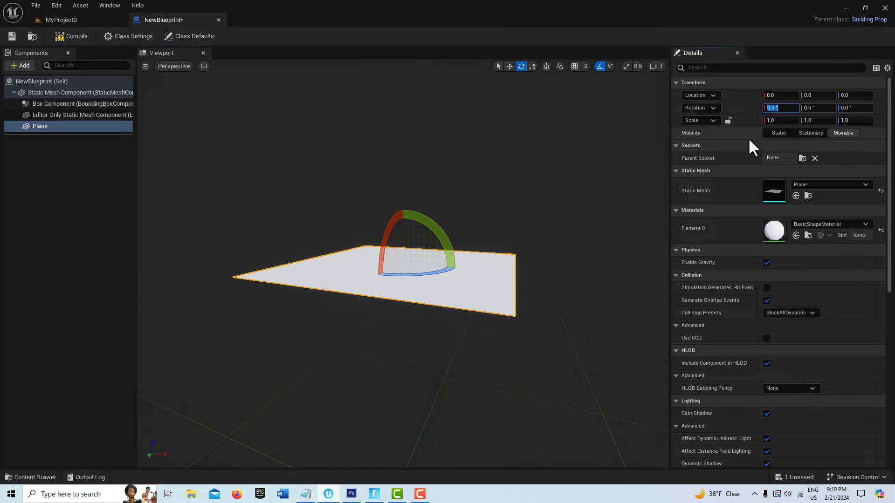
{"action": "type", "text": "90"}
{"action": "key", "text": "Return"}
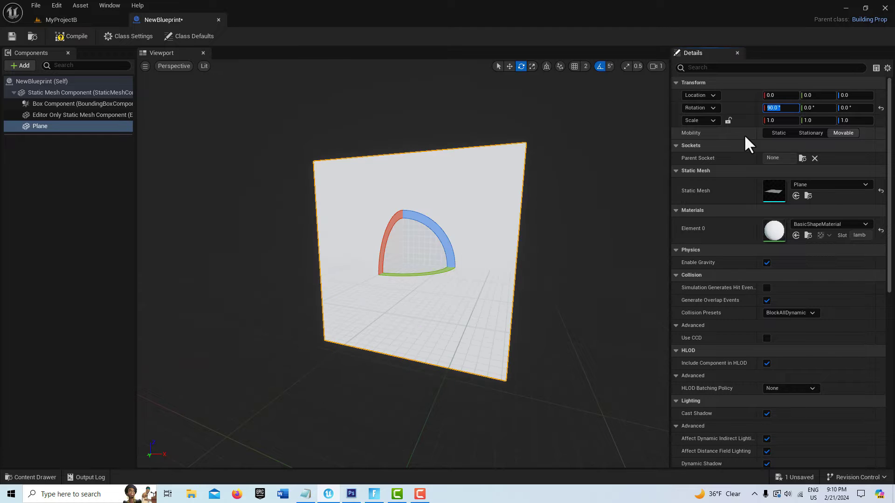
Set the Plane's X and Y scale to 5.0.
{"action": "scroll", "coordinate": [550, 265], "scroll_direction": "down", "scroll_amount": 5}
{"action": "scroll", "coordinate": [551, 265], "scroll_direction": "up", "scroll_amount": 1}
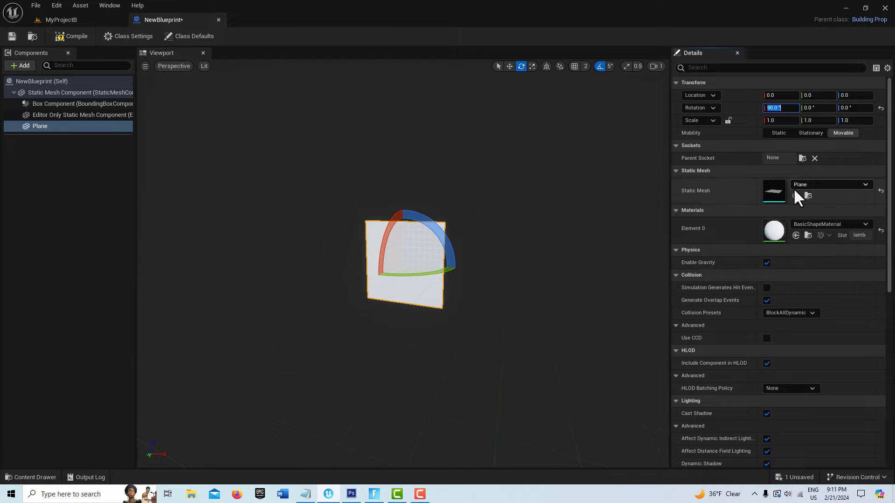
{"action": "left_click", "coordinate": [786, 125]}
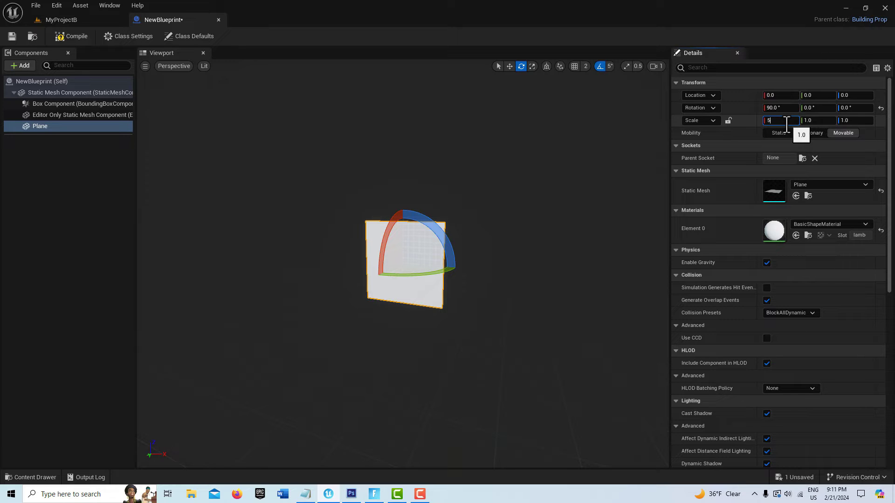
{"action": "type", "text": "5"}
{"action": "key", "text": "Tab"}
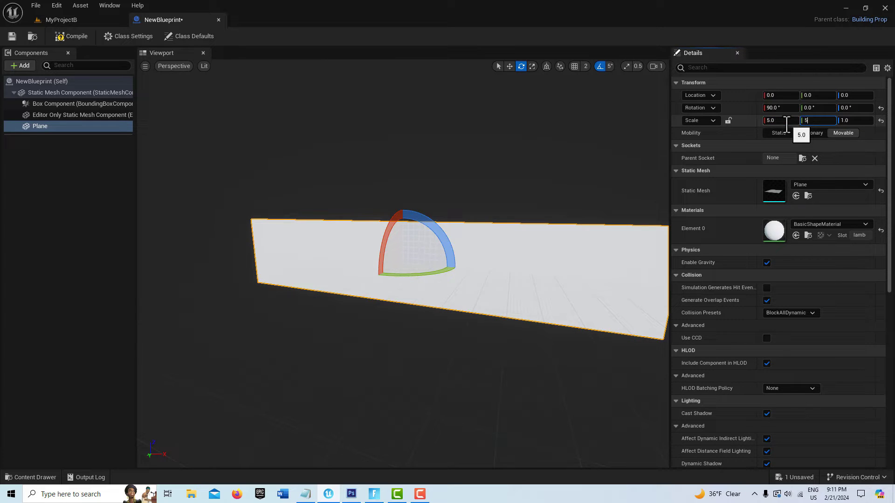
{"action": "type", "text": "5"}
{"action": "key", "text": "Return"}
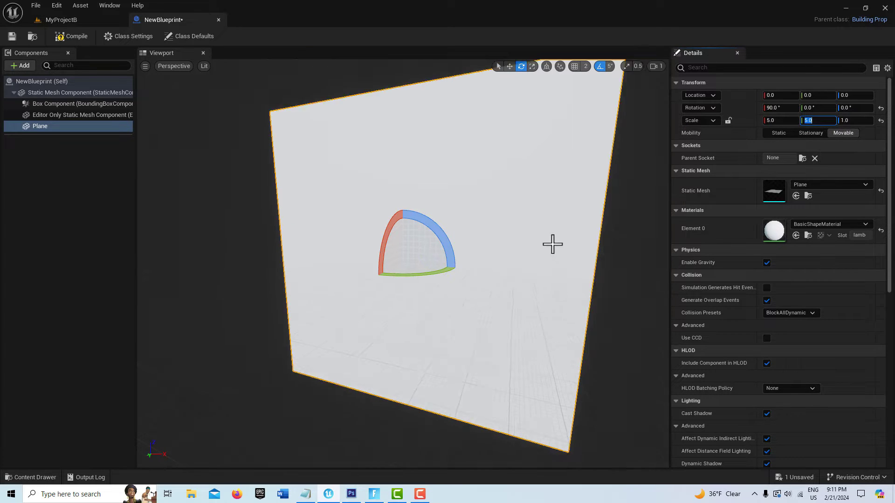
Compile and save NewBlueprint.
{"action": "scroll", "coordinate": [552, 245], "scroll_direction": "down", "scroll_amount": 4}
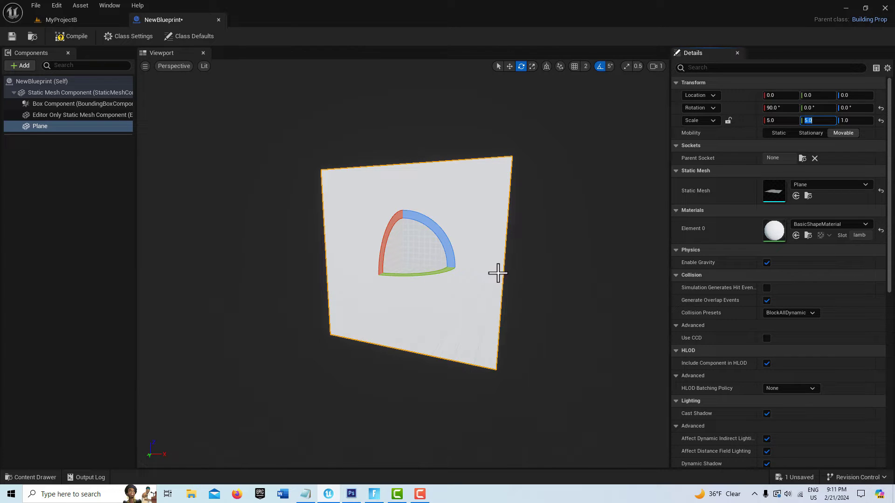
{"action": "left_click", "coordinate": [69, 37]}
{"action": "left_click", "coordinate": [11, 38]}
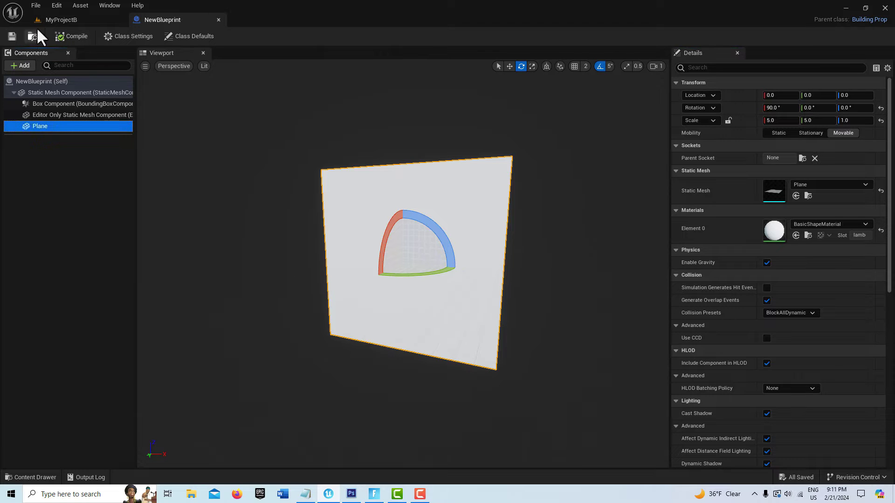
Place a NewBlueprint plane in the MyProjectB level and frame the view on it.
{"action": "left_click", "coordinate": [86, 19]}
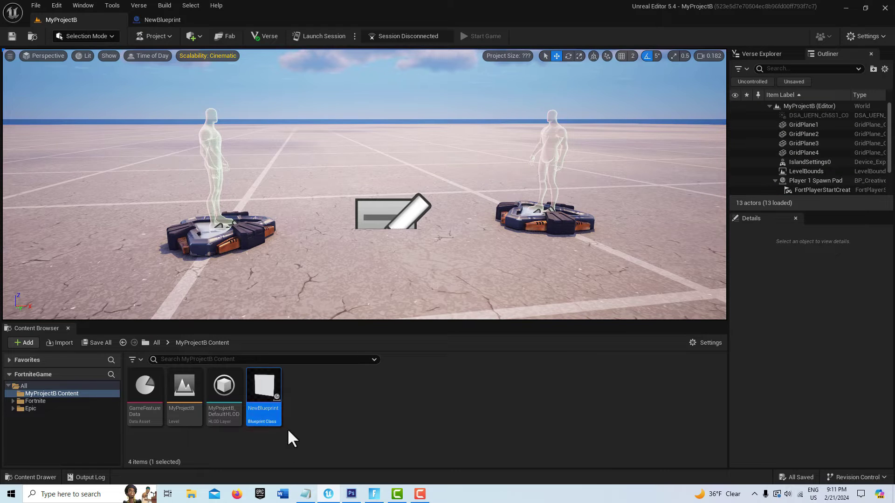
{"action": "mouse_move", "coordinate": [265, 395]}
{"action": "left_click_drag", "start_coordinate": [264, 395], "coordinate": [421, 89]}
{"action": "key", "text": "f"}
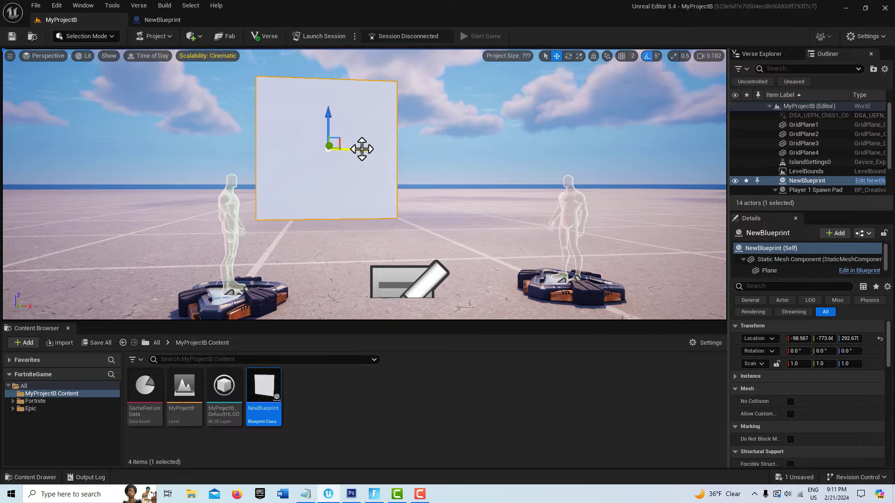
Duplicate the panel twice to the right to form a row of three.
{"action": "left_click_drag", "start_coordinate": [362, 148], "coordinate": [493, 146], "text": "alt"}
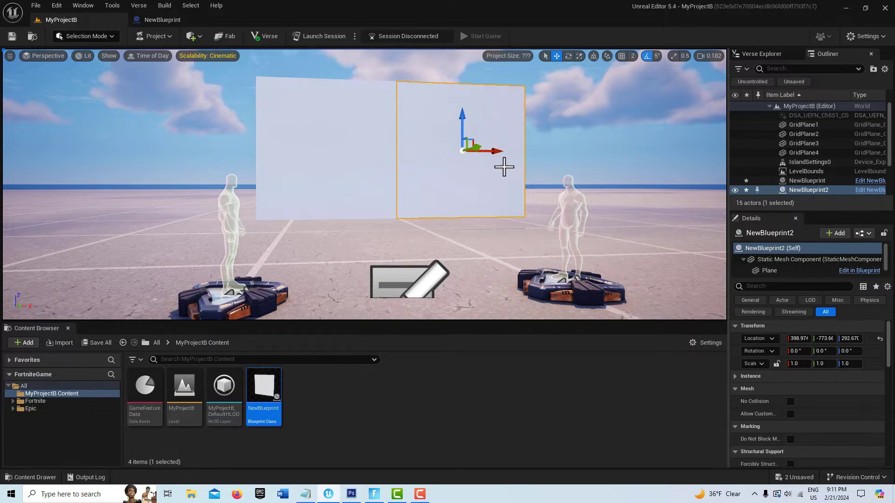
{"action": "left_click_drag", "start_coordinate": [497, 151], "coordinate": [636, 145], "text": "alt"}
{"action": "left_click", "coordinate": [485, 181]}
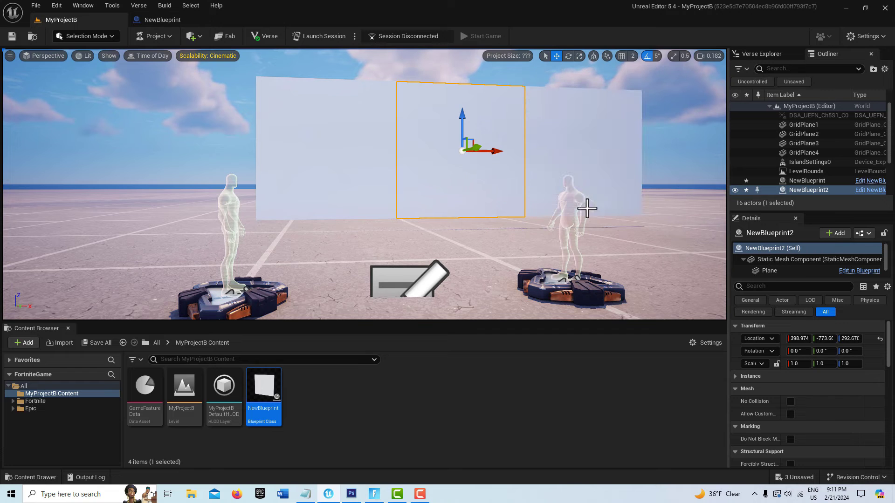
{"action": "right_click_drag", "start_coordinate": [587, 208], "coordinate": [587, 208]}
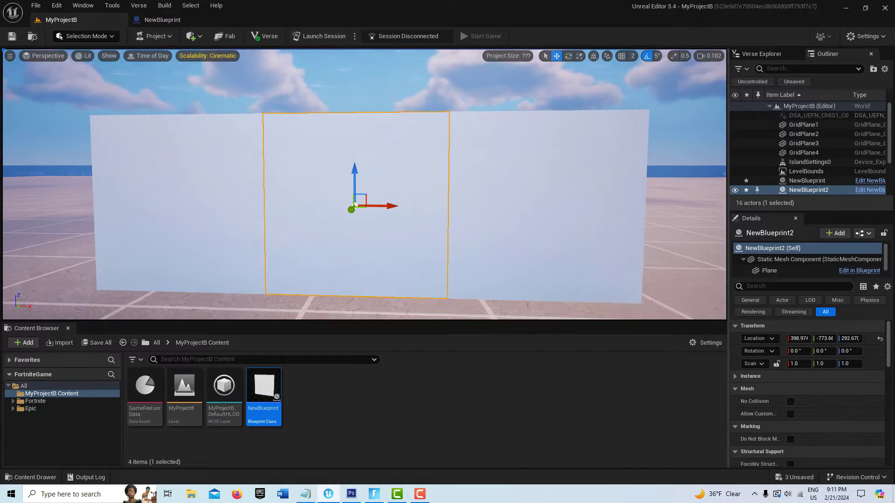
{"action": "right_click_drag", "start_coordinate": [609, 300], "coordinate": [609, 300]}
{"action": "left_click", "coordinate": [535, 298]}
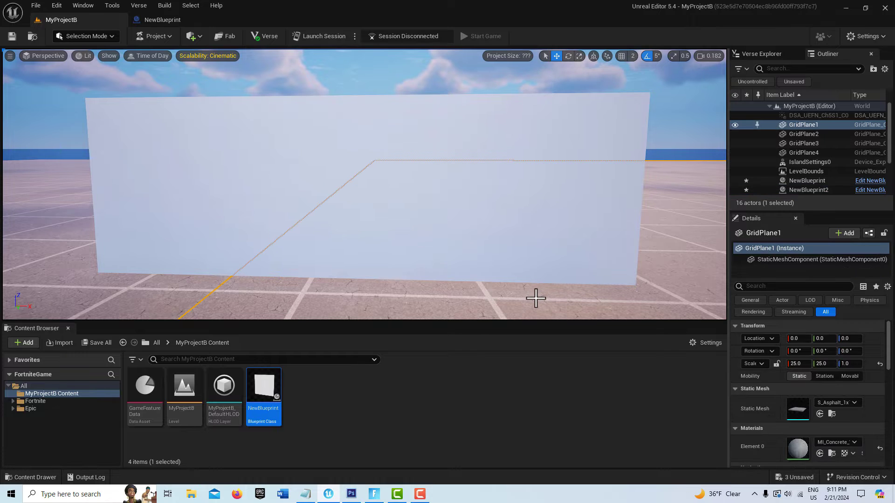
{"action": "scroll", "coordinate": [536, 298], "scroll_direction": "down", "scroll_amount": 3}
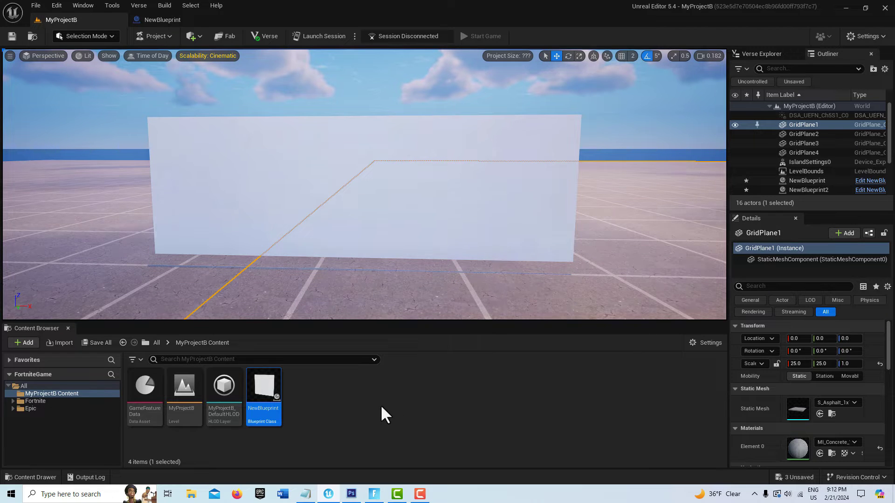
Create a new material asset named NewMaterial and open it.
{"action": "right_click", "coordinate": [365, 395]}
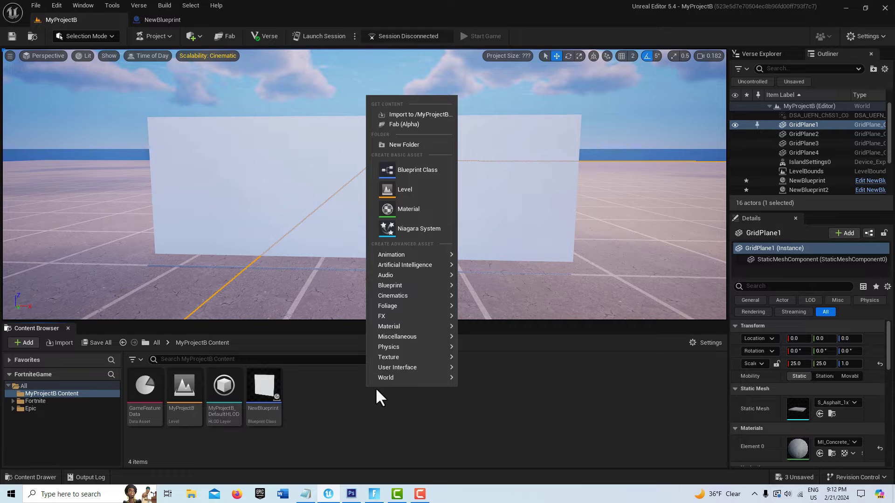
{"action": "mouse_move", "coordinate": [402, 330]}
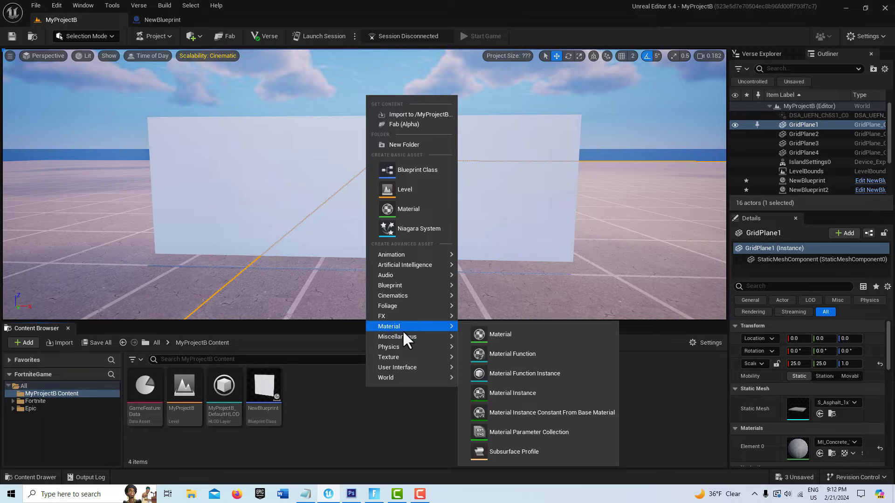
{"action": "left_click", "coordinate": [492, 332]}
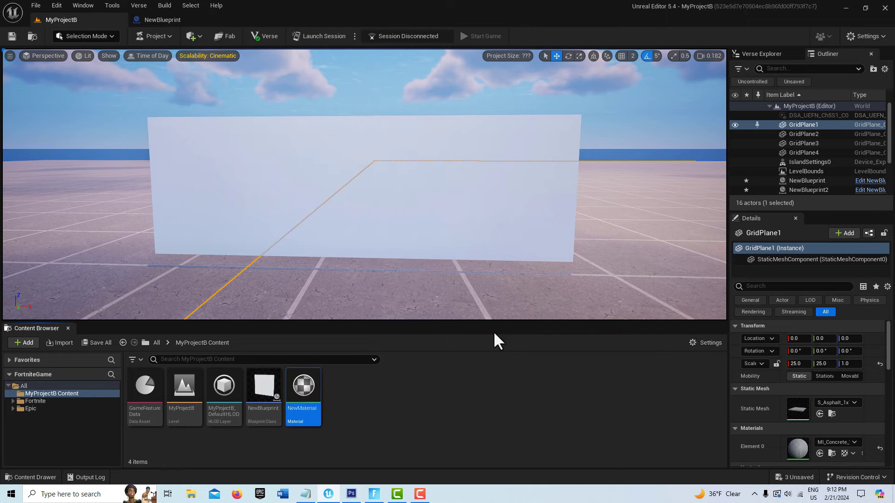
{"action": "double_click", "coordinate": [313, 388]}
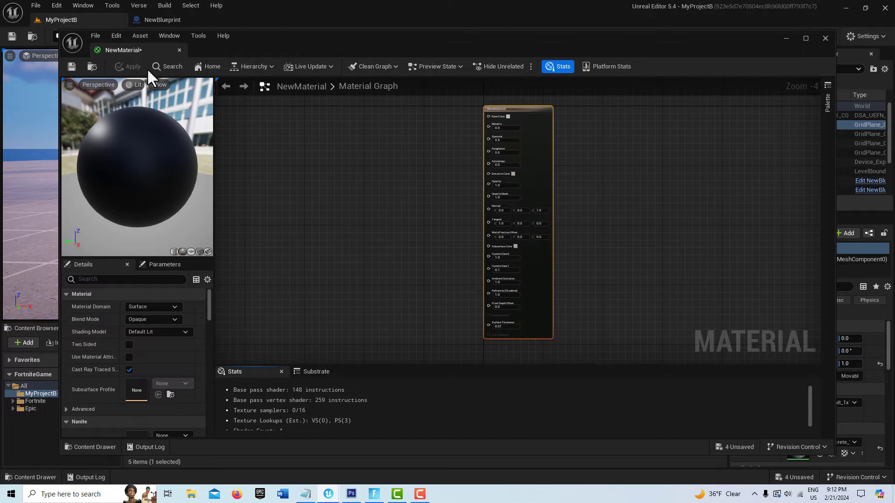
Dock the material editor and set NewMaterial's Blend Mode to Masked.
{"action": "left_click_drag", "start_coordinate": [159, 49], "coordinate": [200, 19]}
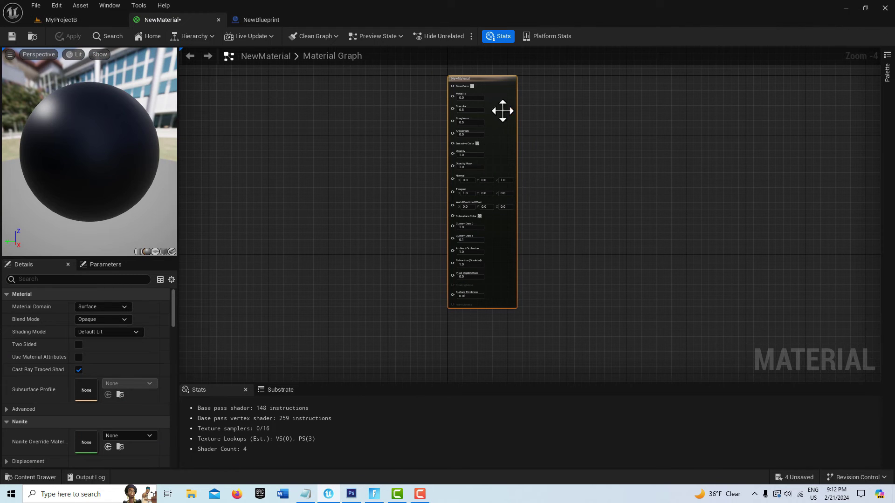
{"action": "left_click_drag", "start_coordinate": [503, 80], "coordinate": [697, 119]}
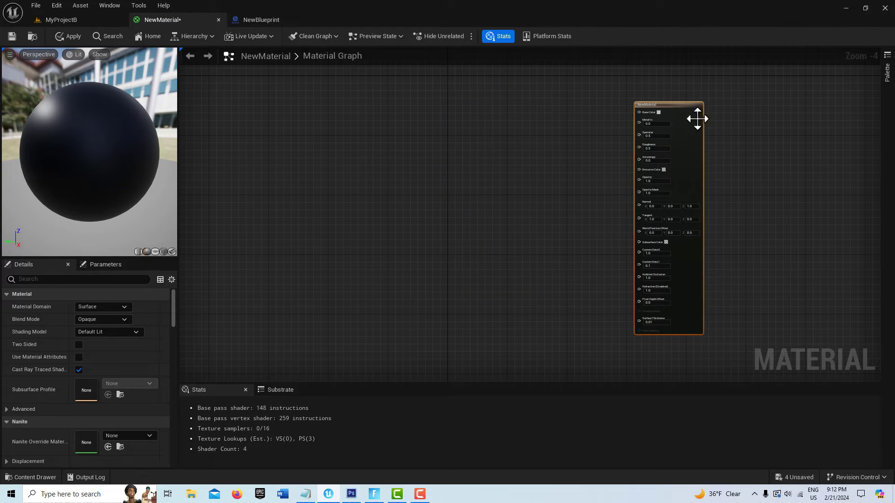
{"action": "scroll", "coordinate": [731, 176], "scroll_direction": "up", "scroll_amount": 1}
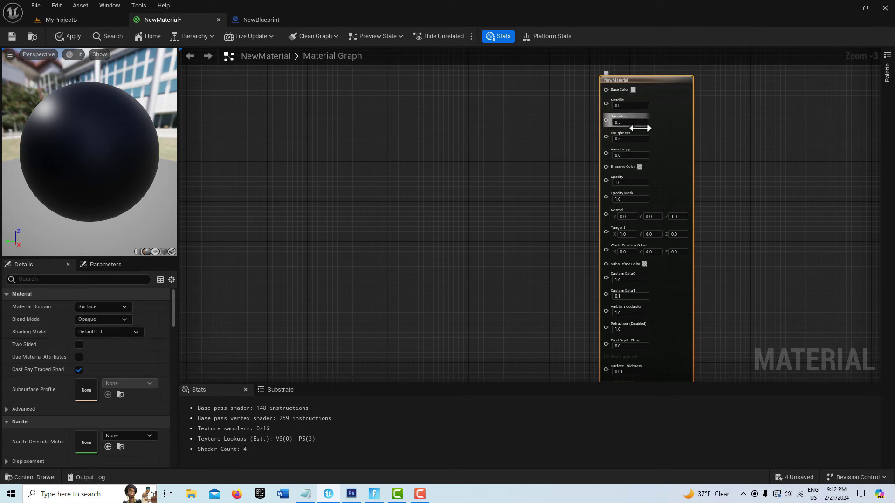
{"action": "left_click", "coordinate": [124, 319]}
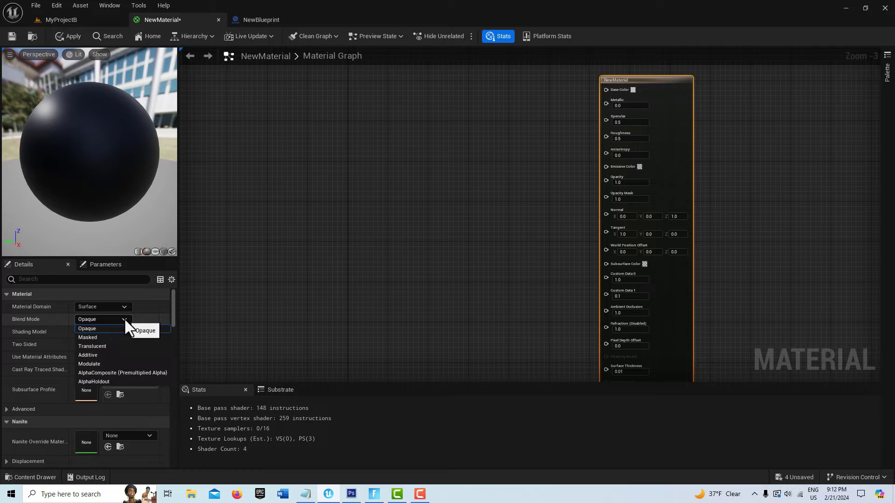
{"action": "left_click", "coordinate": [117, 336]}
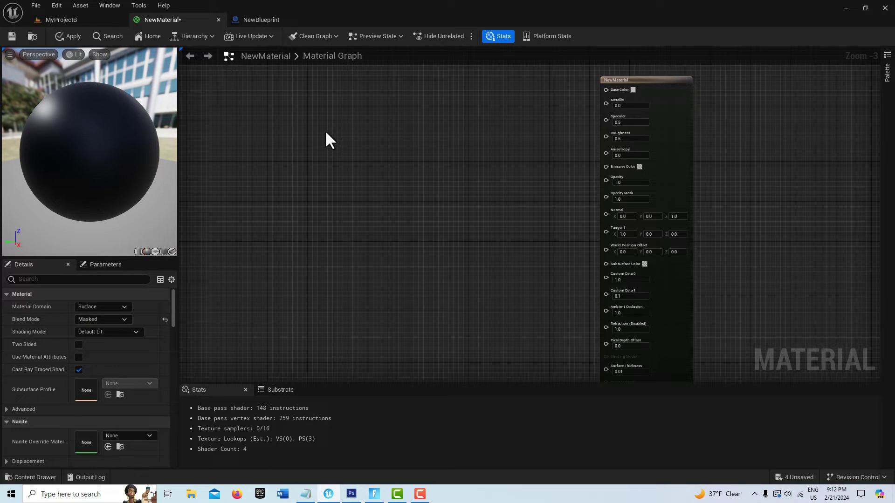
Add a Panner node with Speed X -0.2, plus an empty Texture Sample node beside it.
{"action": "right_click", "coordinate": [316, 157]}
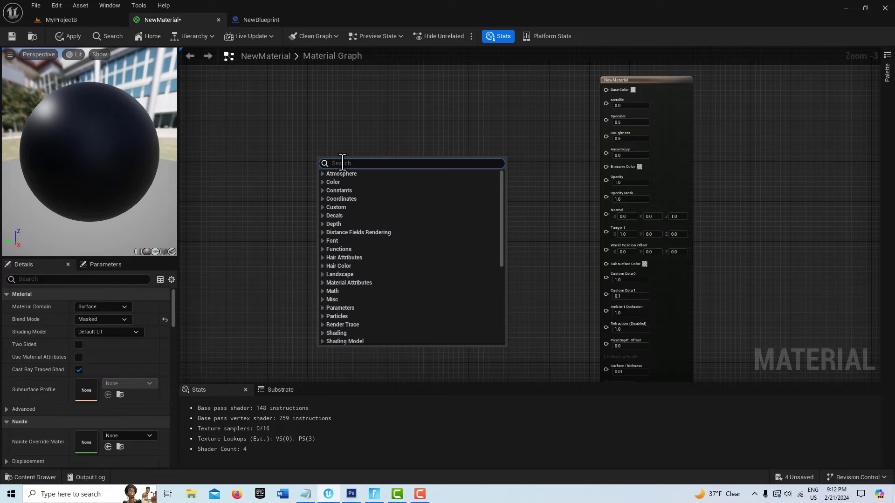
{"action": "type", "text": "pan"}
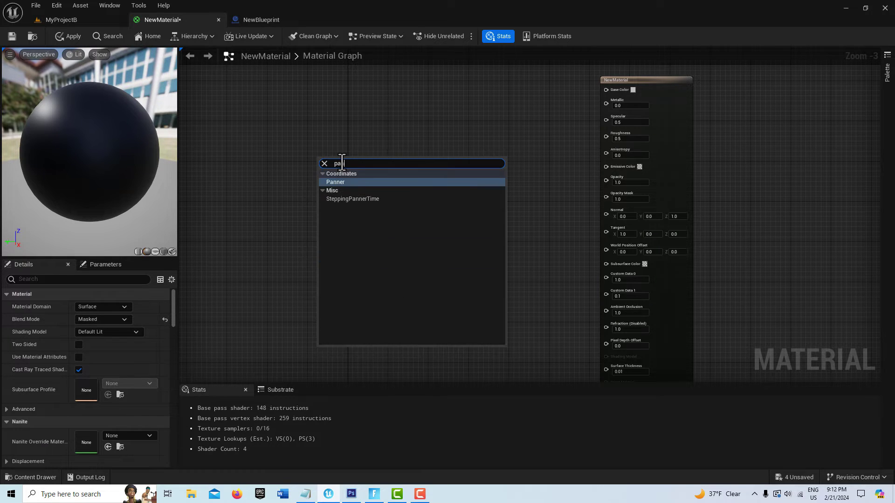
{"action": "left_click", "coordinate": [348, 181]}
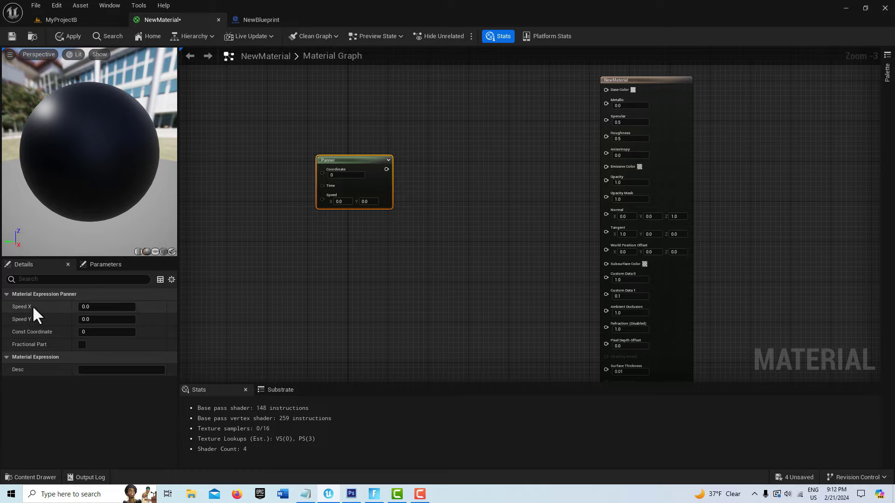
{"action": "left_click", "coordinate": [95, 307]}
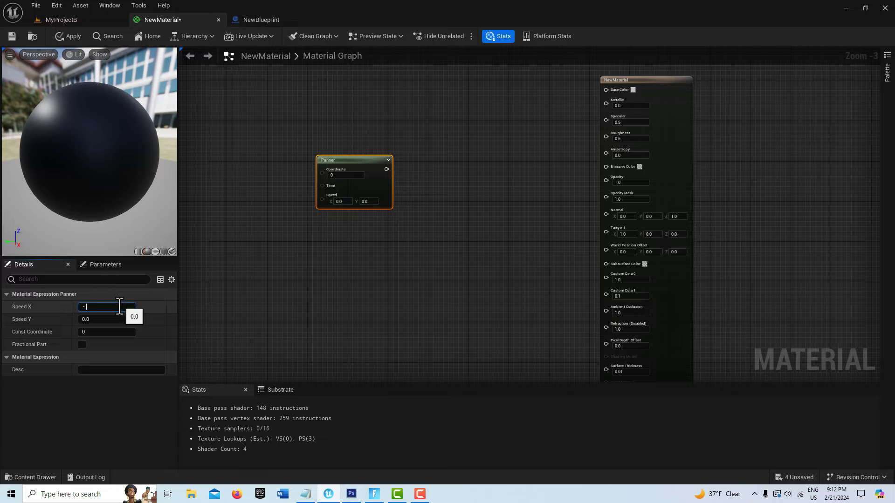
{"action": "type", "text": "-.2"}
{"action": "key", "text": "Return"}
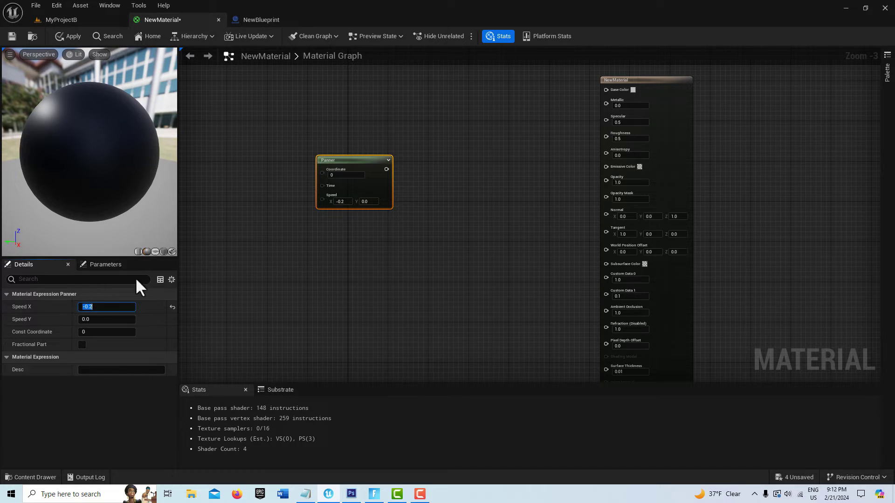
{"action": "left_click", "coordinate": [447, 268]}
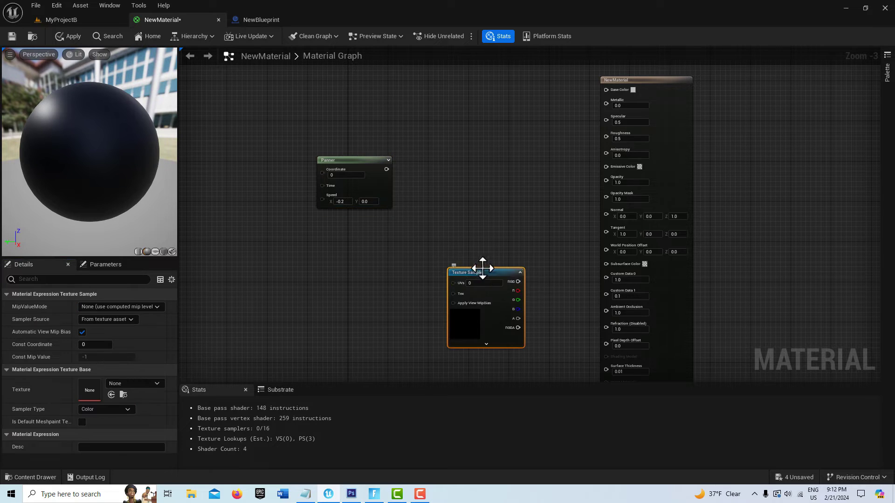
{"action": "left_click_drag", "start_coordinate": [481, 266], "coordinate": [466, 237]}
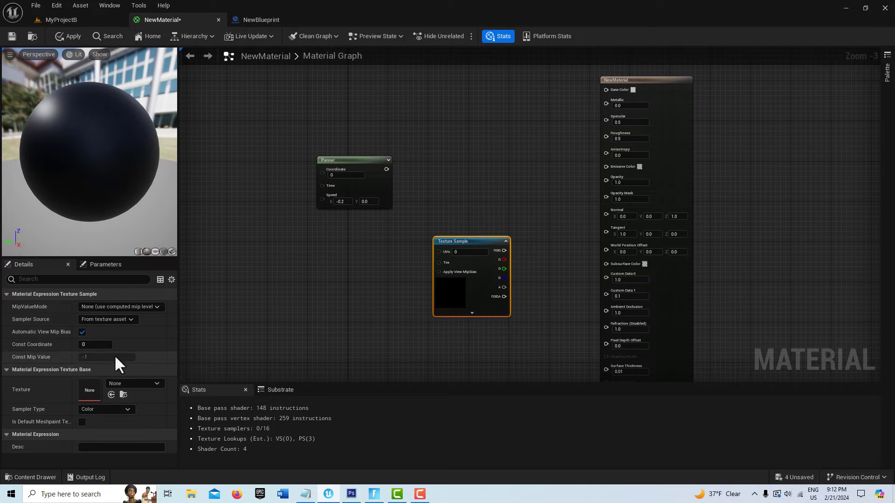
Assign the white gas-mask T_UI_IconLibrary texture to the Texture Sample node.
{"action": "left_click", "coordinate": [152, 382]}
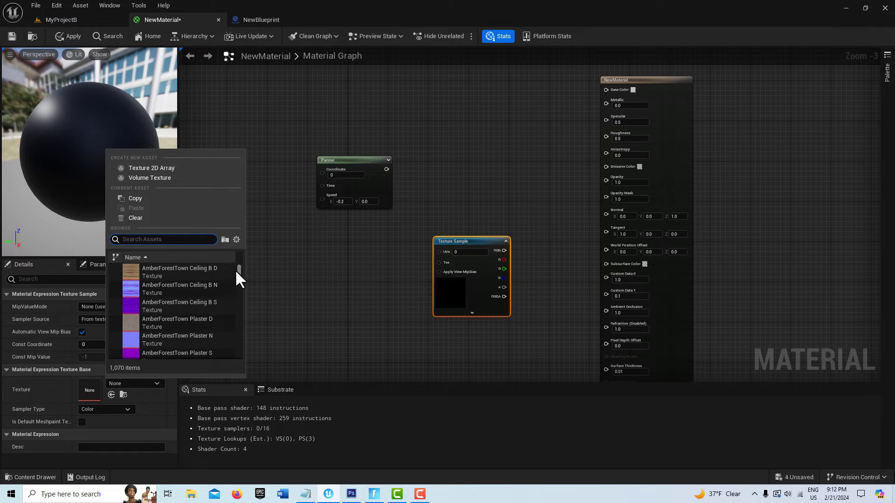
{"action": "left_click_drag", "start_coordinate": [239, 269], "coordinate": [231, 313]}
{"action": "scroll", "coordinate": [220, 312], "scroll_direction": "down", "scroll_amount": 3}
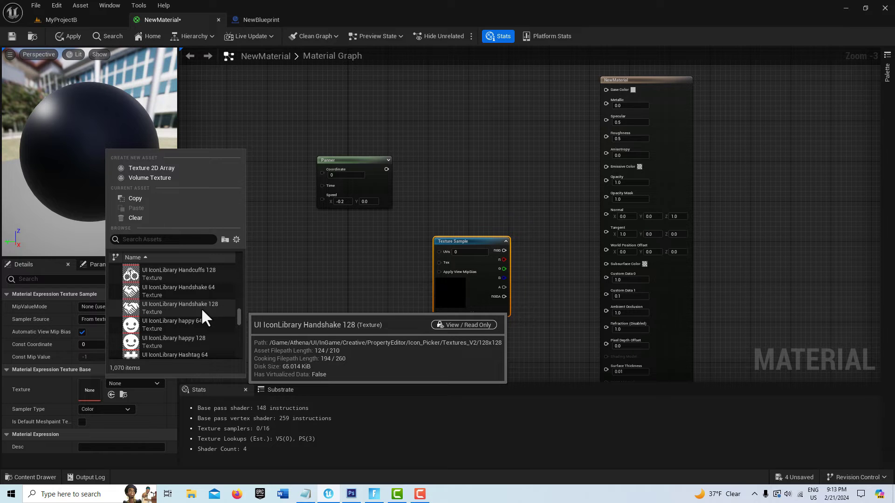
{"action": "scroll", "coordinate": [160, 323], "scroll_direction": "up", "scroll_amount": 2}
{"action": "scroll", "coordinate": [164, 325], "scroll_direction": "up", "scroll_amount": 4}
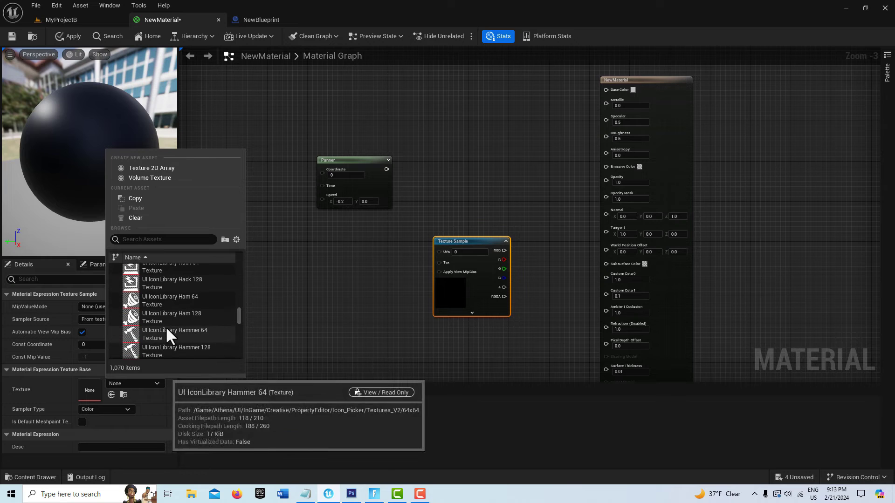
{"action": "scroll", "coordinate": [166, 326], "scroll_direction": "up", "scroll_amount": 5}
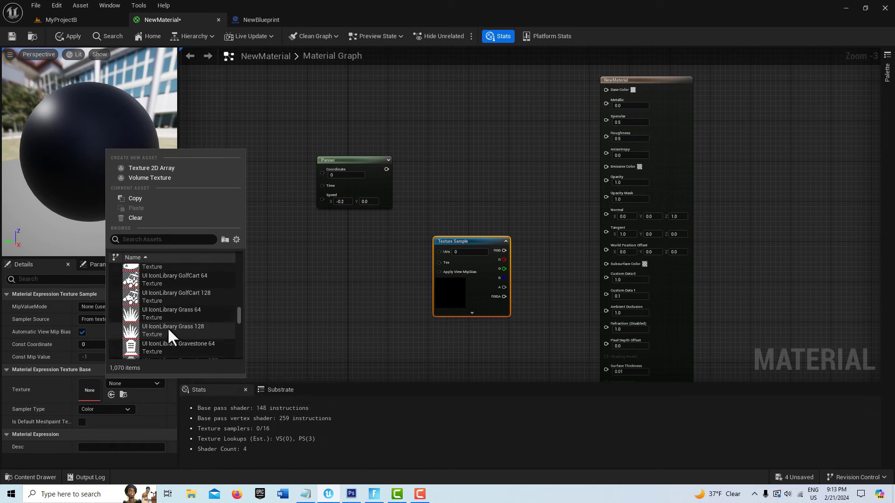
{"action": "scroll", "coordinate": [167, 327], "scroll_direction": "up", "scroll_amount": 2}
{"action": "left_click", "coordinate": [156, 289]}
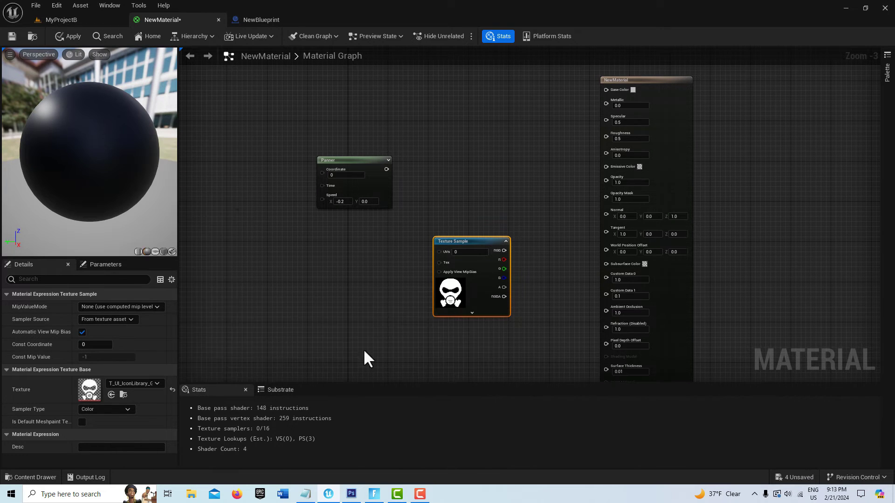
{"action": "left_click_drag", "start_coordinate": [474, 318], "coordinate": [444, 318]}
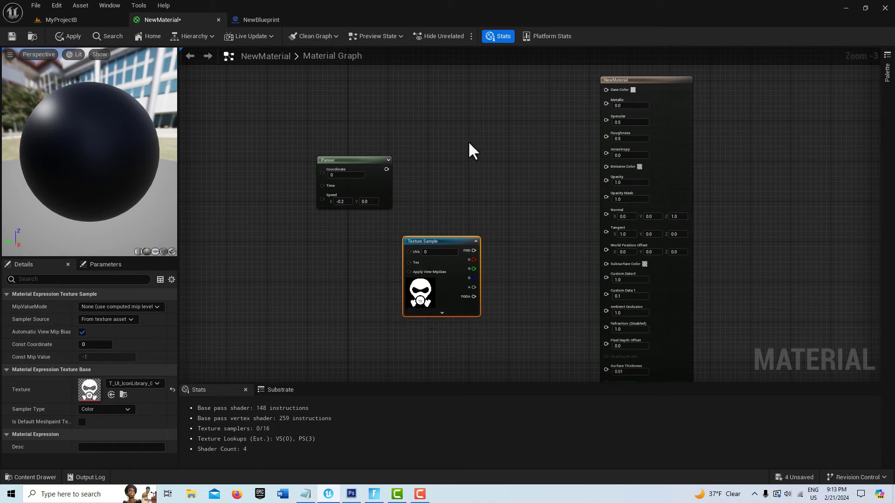
Wire a black Constant 3Vector to Base Color and the texture's alpha to Opacity Mask.
{"action": "left_click", "coordinate": [455, 140]}
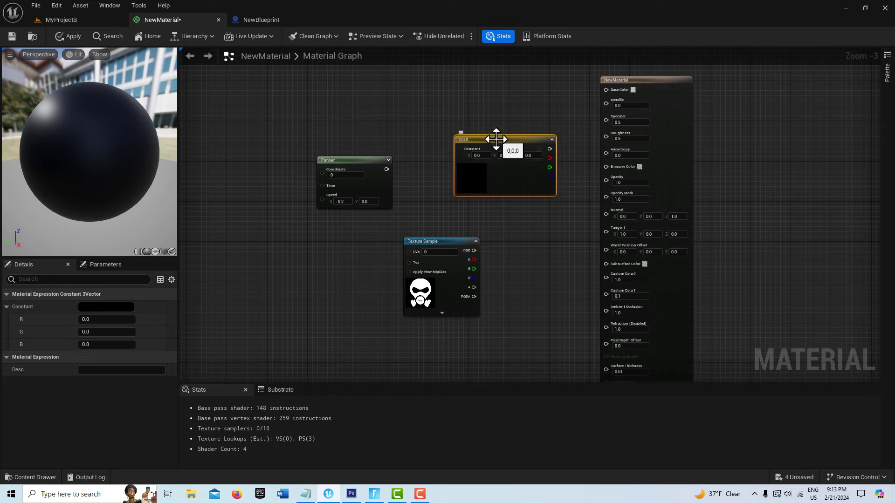
{"action": "left_click_drag", "start_coordinate": [494, 138], "coordinate": [447, 98]}
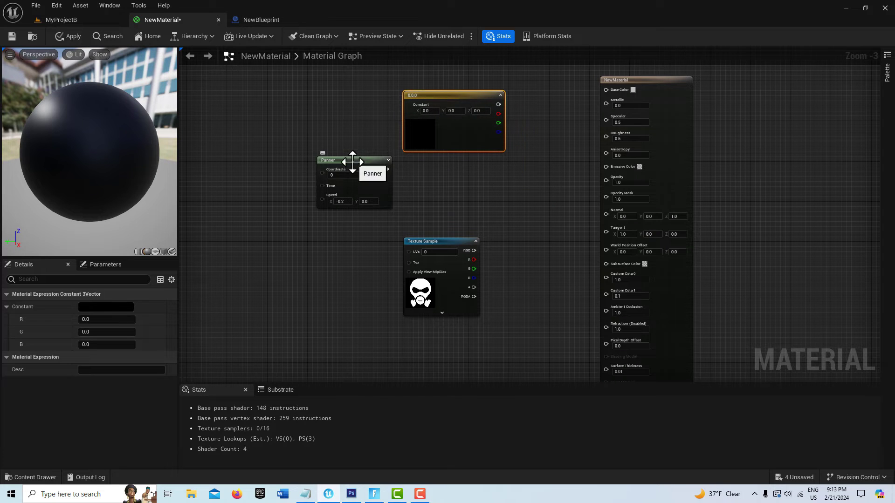
{"action": "left_click_drag", "start_coordinate": [350, 160], "coordinate": [409, 250]}
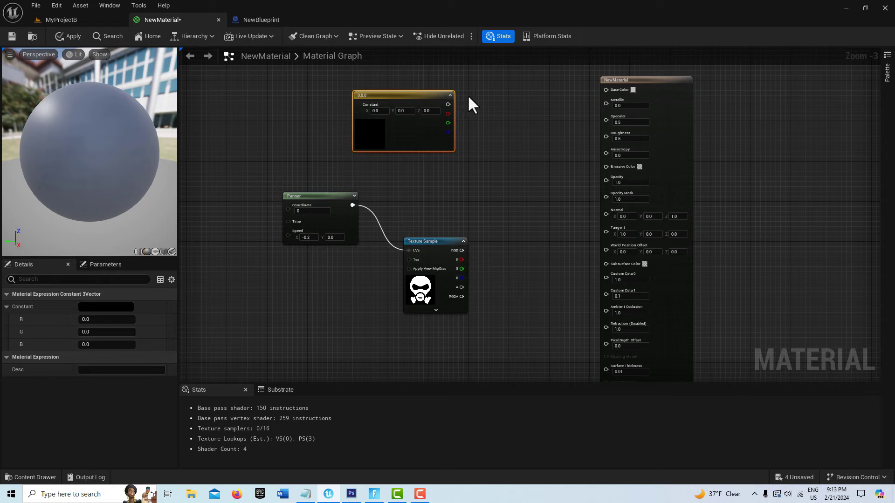
{"action": "left_click_drag", "start_coordinate": [448, 104], "coordinate": [604, 90]}
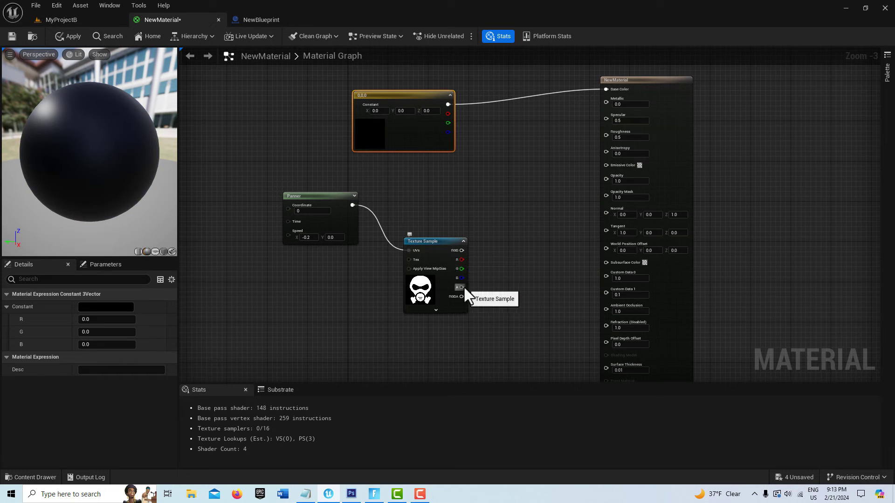
{"action": "left_click_drag", "start_coordinate": [461, 287], "coordinate": [604, 191]}
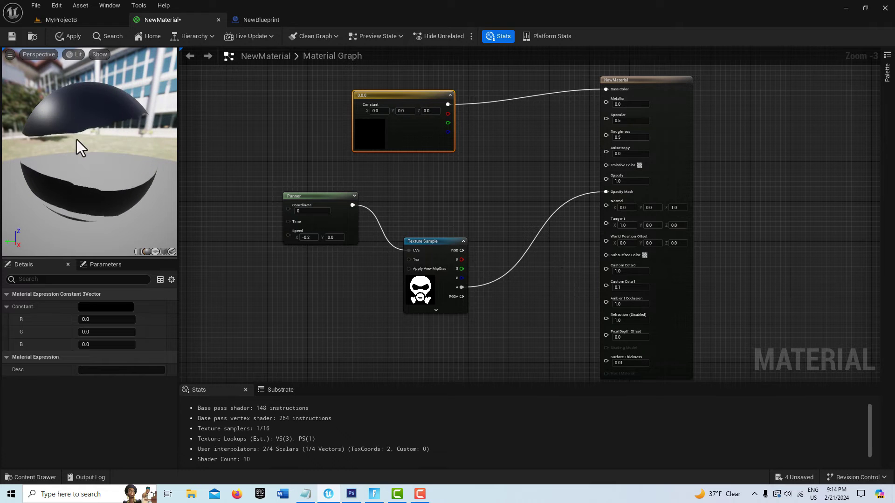
{"action": "left_click_drag", "start_coordinate": [74, 143], "coordinate": [51, 148]}
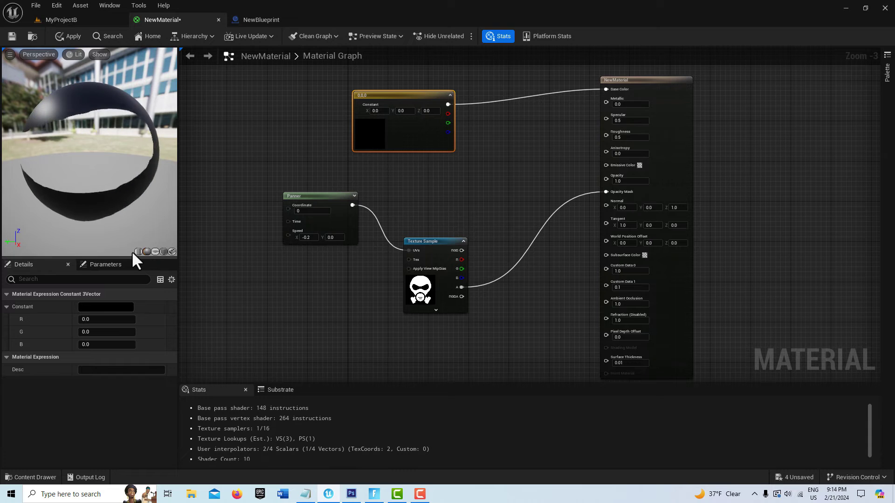
Switch the preview to a plane and set the constant colour to pure red (R 1.0).
{"action": "left_click_drag", "start_coordinate": [91, 138], "coordinate": [153, 254]}
{"action": "left_click", "coordinate": [154, 252]}
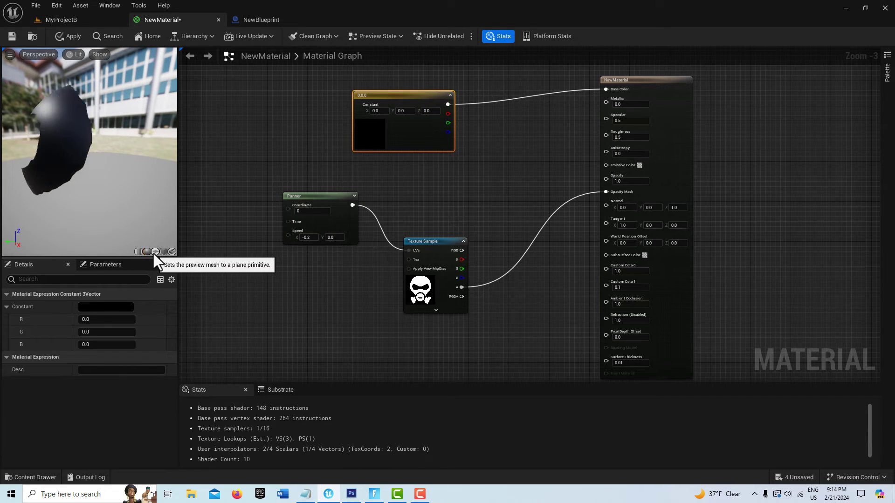
{"action": "left_click_drag", "start_coordinate": [132, 135], "coordinate": [123, 105]}
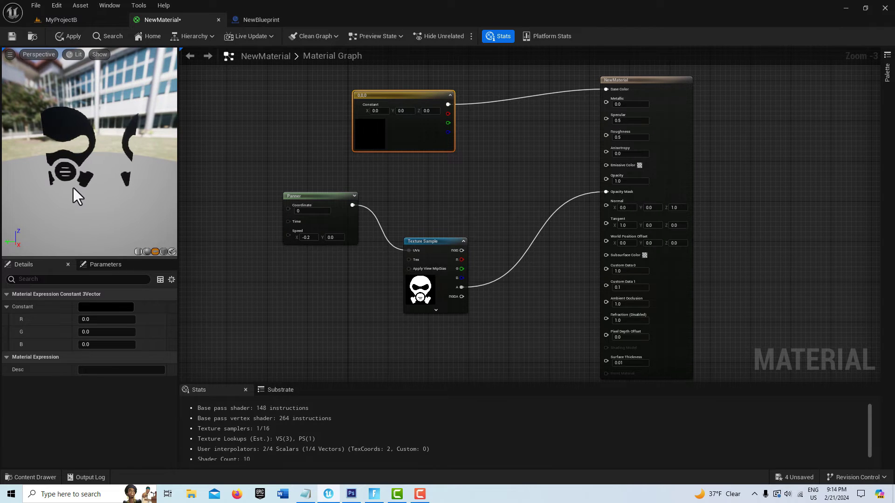
{"action": "double_click", "coordinate": [371, 134]}
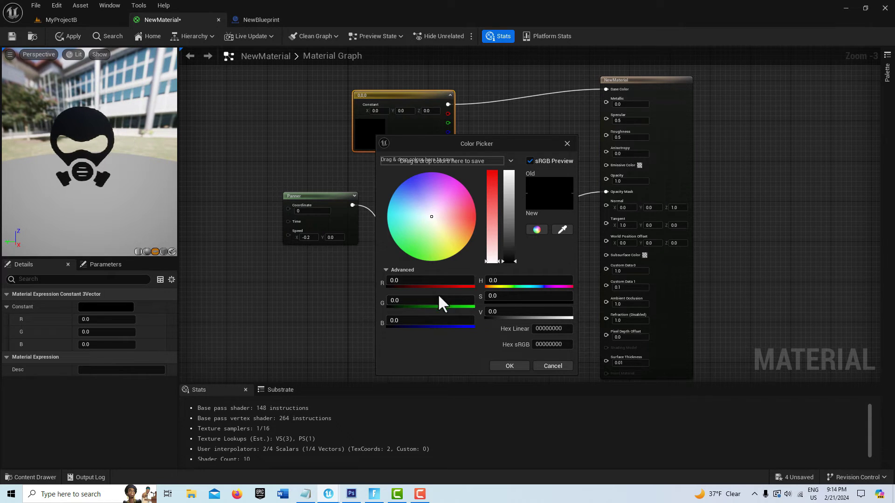
{"action": "left_click_drag", "start_coordinate": [410, 281], "coordinate": [472, 281]}
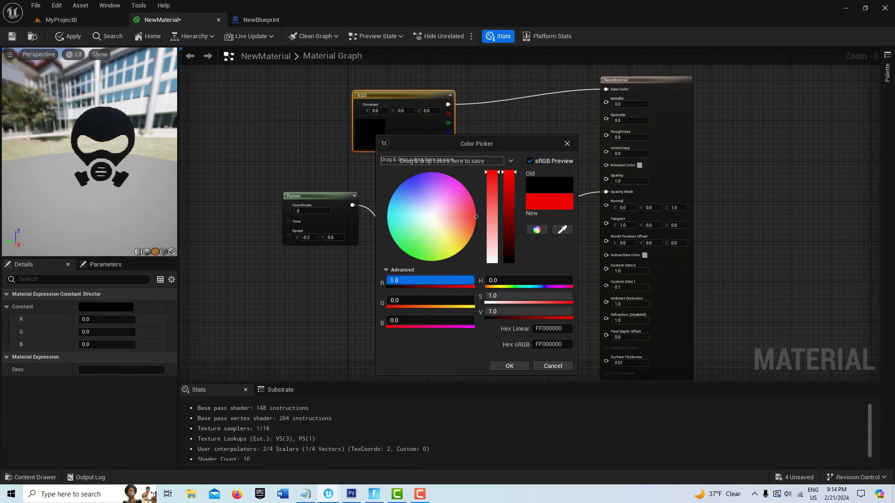
{"action": "left_click", "coordinate": [509, 366]}
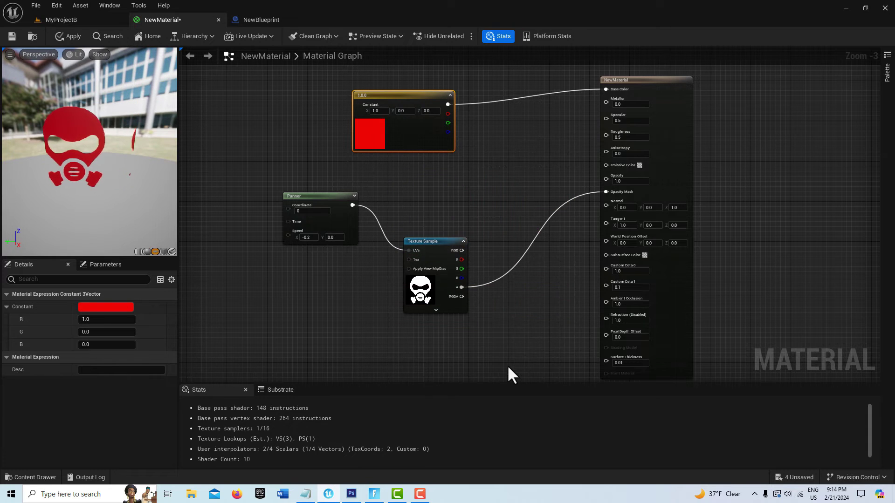
Apply and save NewMaterial, then go back to the MyProjectB level.
{"action": "left_click", "coordinate": [72, 37]}
{"action": "left_click", "coordinate": [10, 37]}
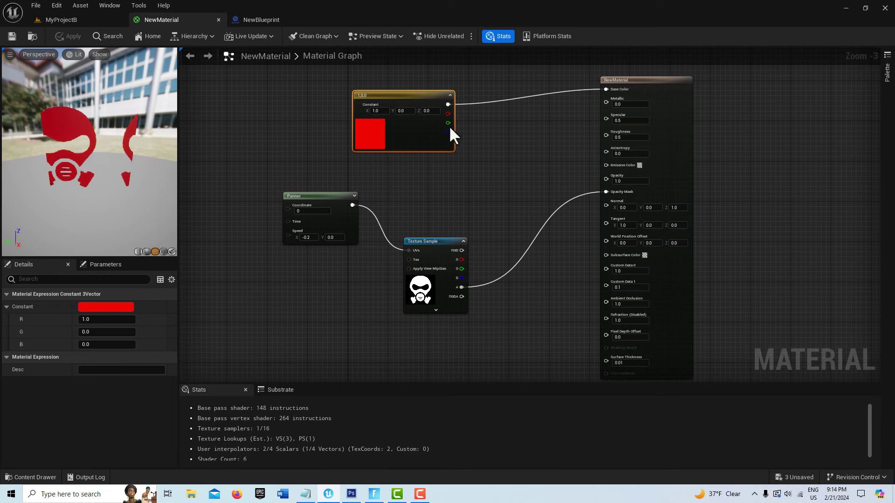
{"action": "left_click", "coordinate": [75, 19]}
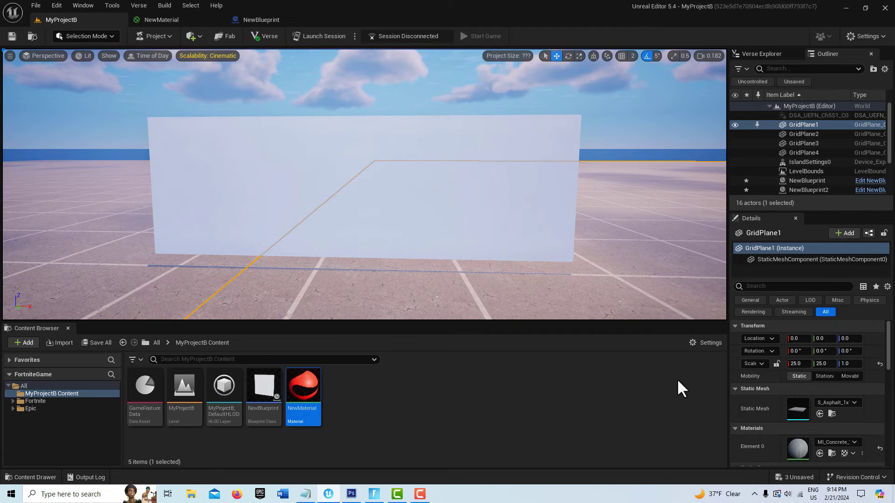
Select the left panel's Plane, create NewMaterial_Inst from NewMaterial, and save.
{"action": "left_click", "coordinate": [268, 143]}
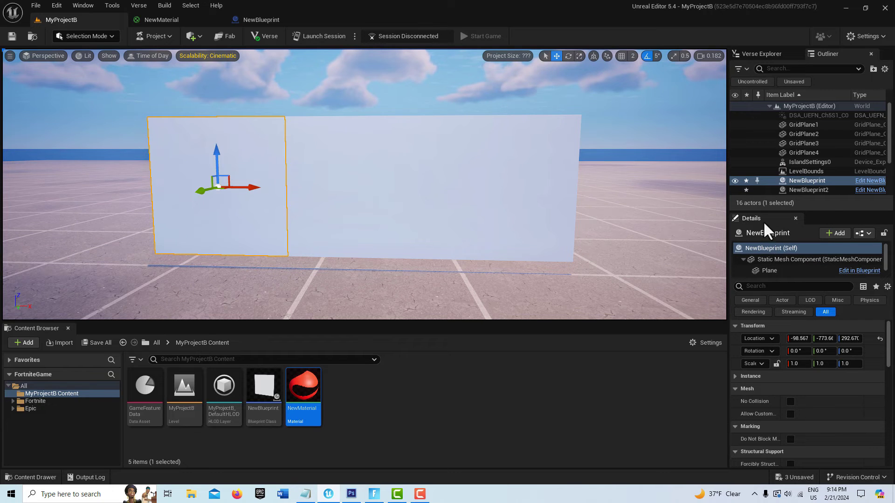
{"action": "left_click", "coordinate": [774, 270]}
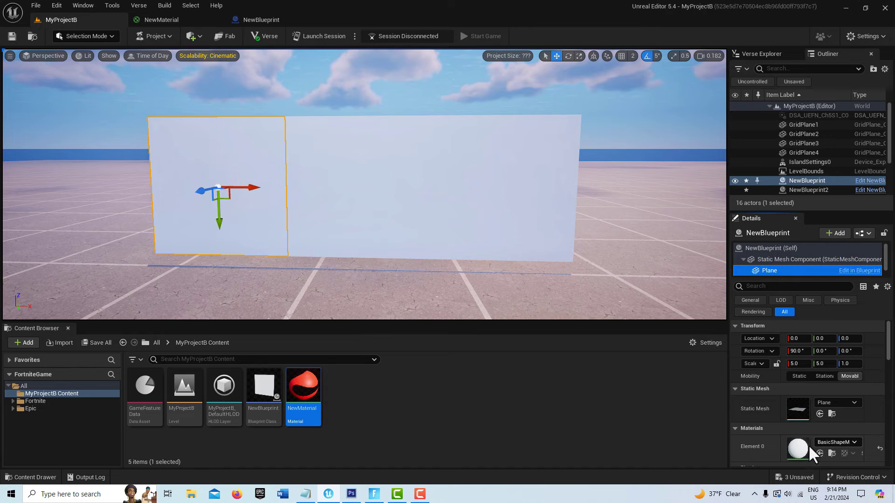
{"action": "right_click", "coordinate": [297, 396]}
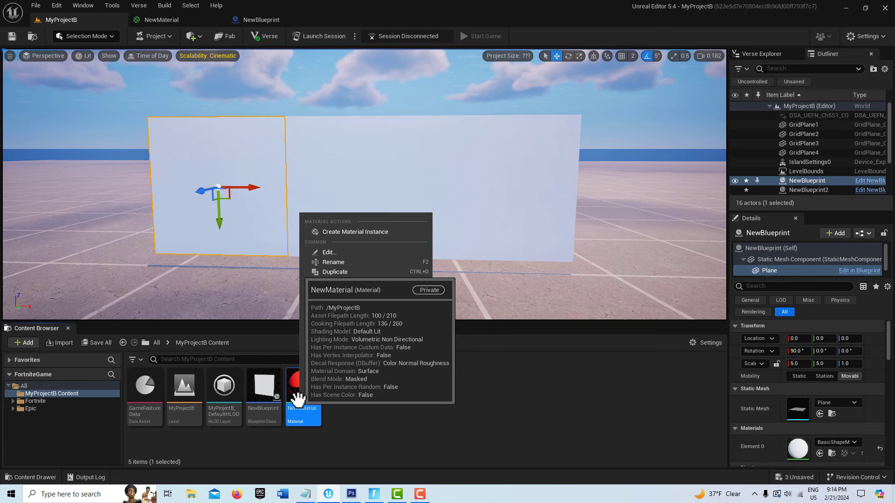
{"action": "left_click", "coordinate": [351, 233]}
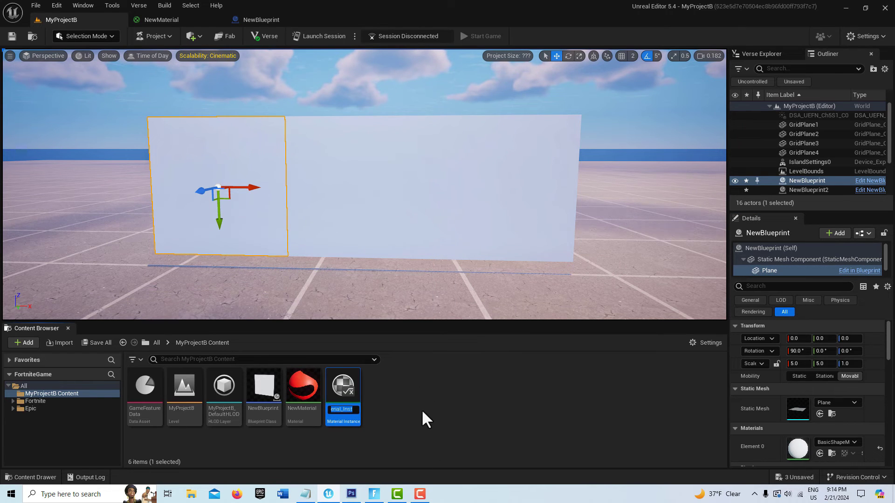
{"action": "left_click", "coordinate": [10, 37]}
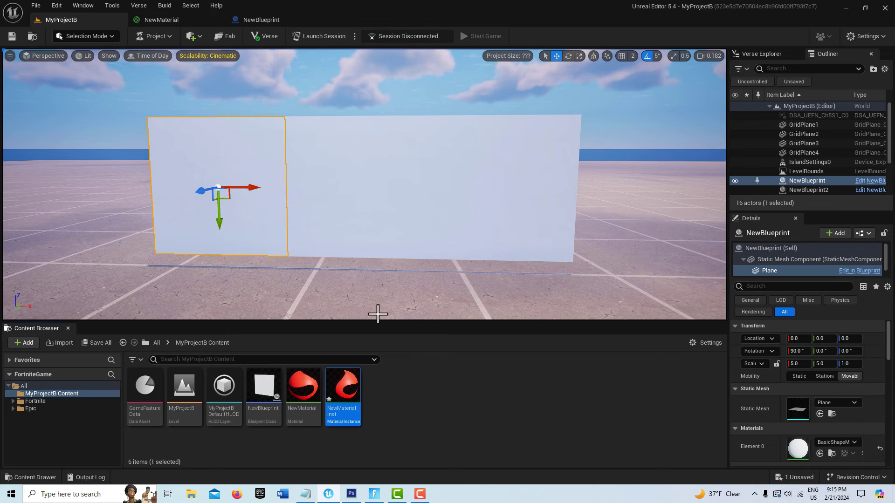
Open NewMaterial_Inst, save it, and return to the level editor.
{"action": "double_click", "coordinate": [340, 396]}
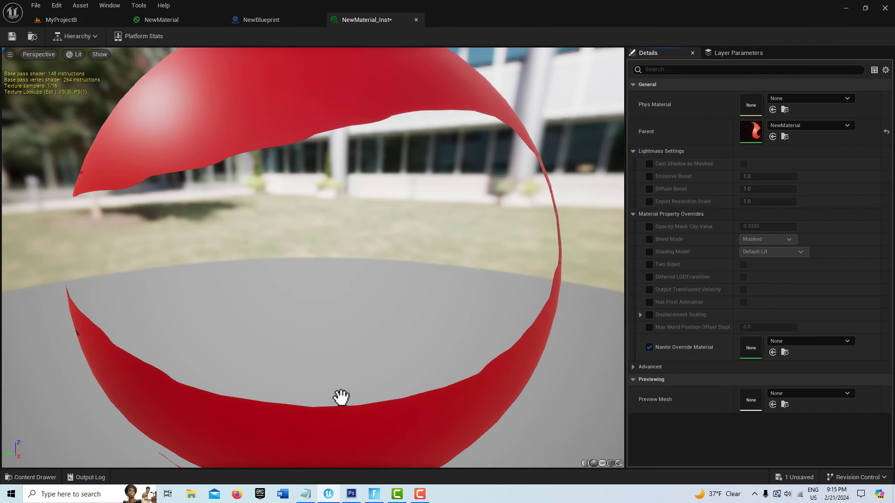
{"action": "left_click", "coordinate": [10, 35]}
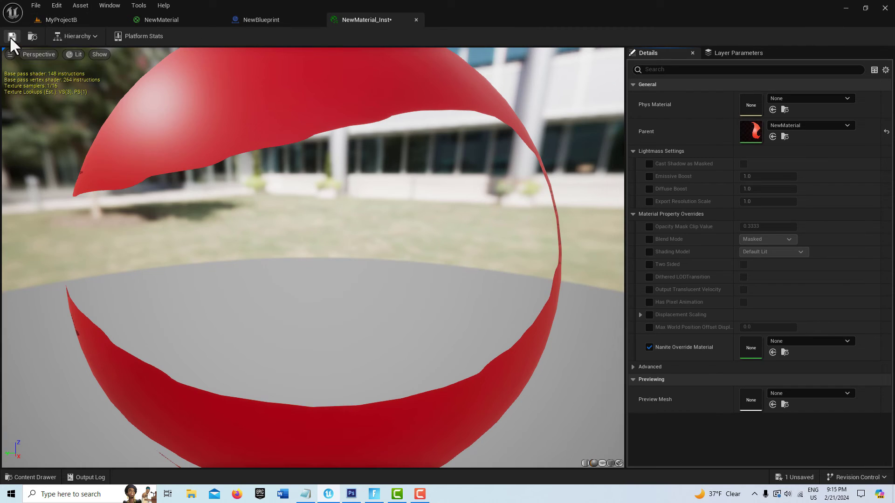
{"action": "left_click", "coordinate": [55, 21]}
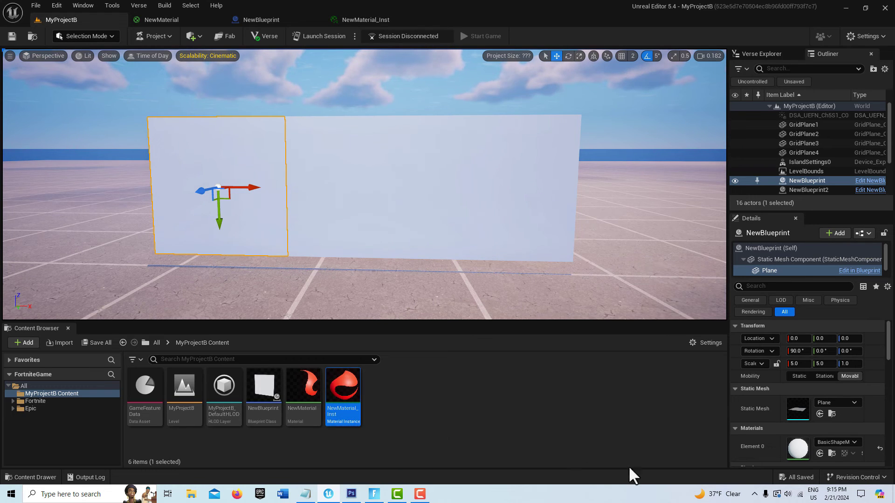
Assign NewMaterial_Inst to the Element 0 slot of the left and second blueprint planes.
{"action": "left_click_drag", "start_coordinate": [342, 389], "coordinate": [798, 457]}
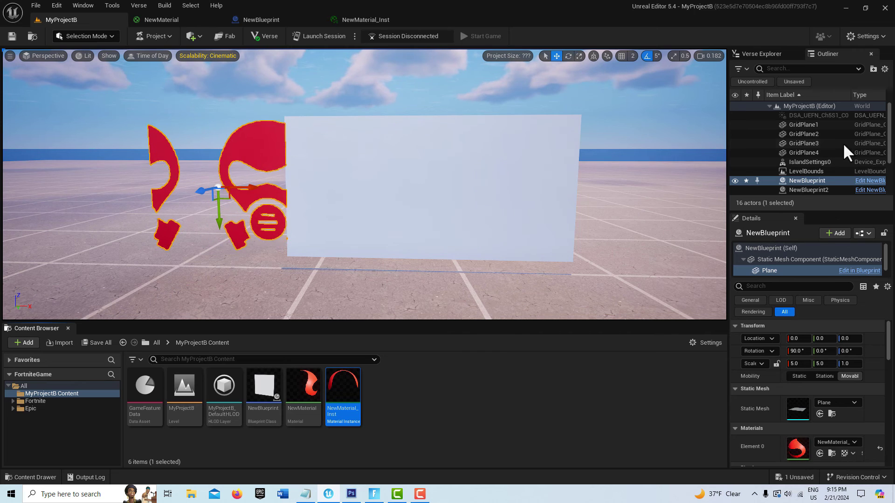
{"action": "left_click", "coordinate": [812, 190]}
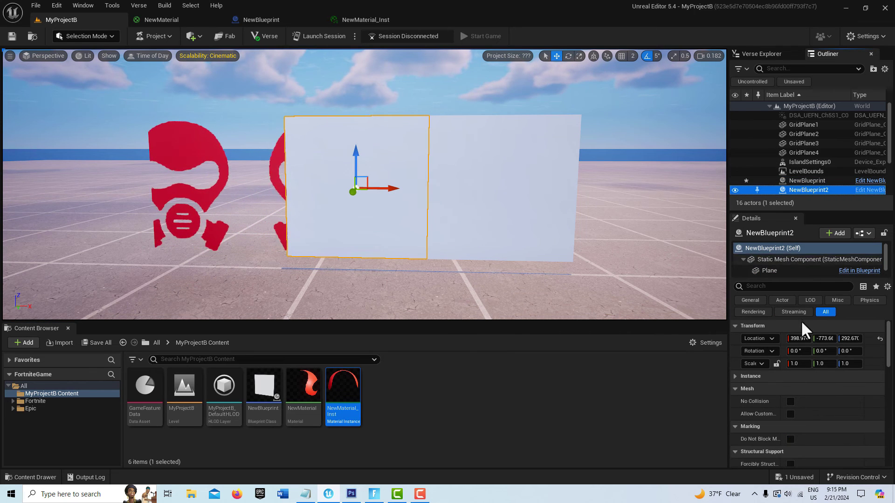
{"action": "left_click", "coordinate": [784, 269]}
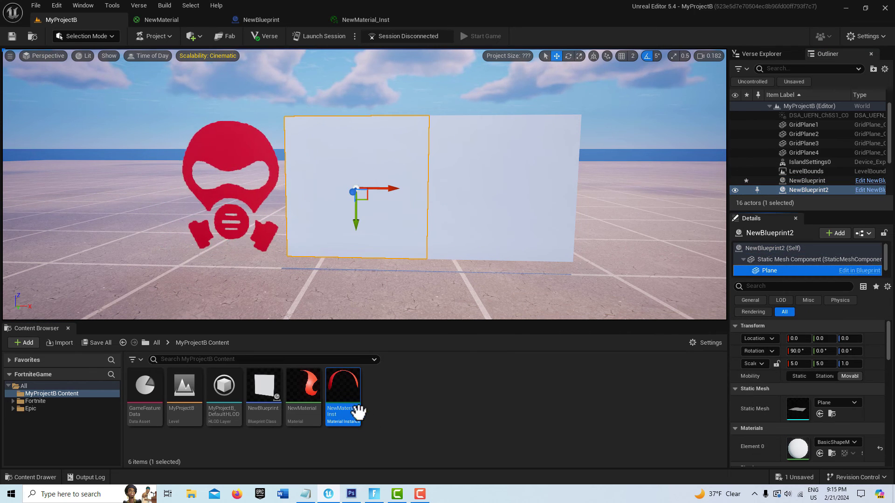
{"action": "left_click_drag", "start_coordinate": [356, 410], "coordinate": [797, 447]}
Reselect the second blueprint's Plane component and reapply NewMaterial_Inst to its Element 0 slot.
{"action": "scroll", "coordinate": [823, 161], "scroll_direction": "down", "scroll_amount": 2}
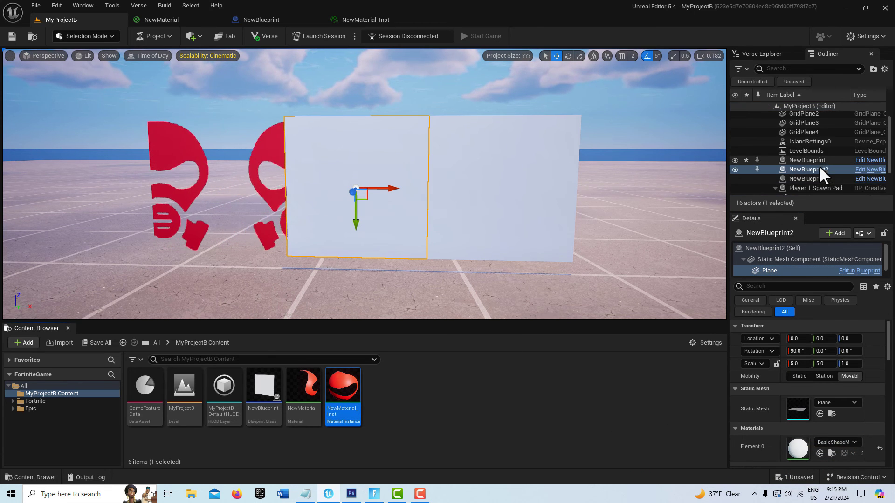
{"action": "left_click", "coordinate": [820, 179]}
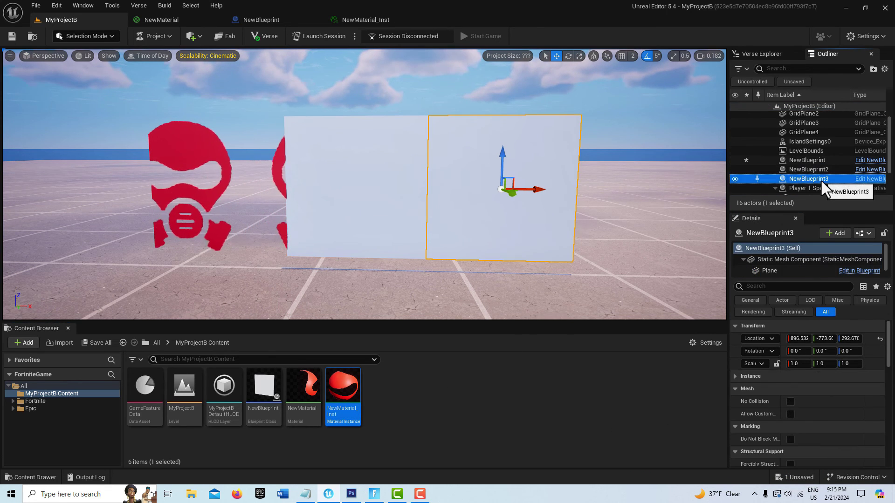
{"action": "left_click", "coordinate": [315, 200]}
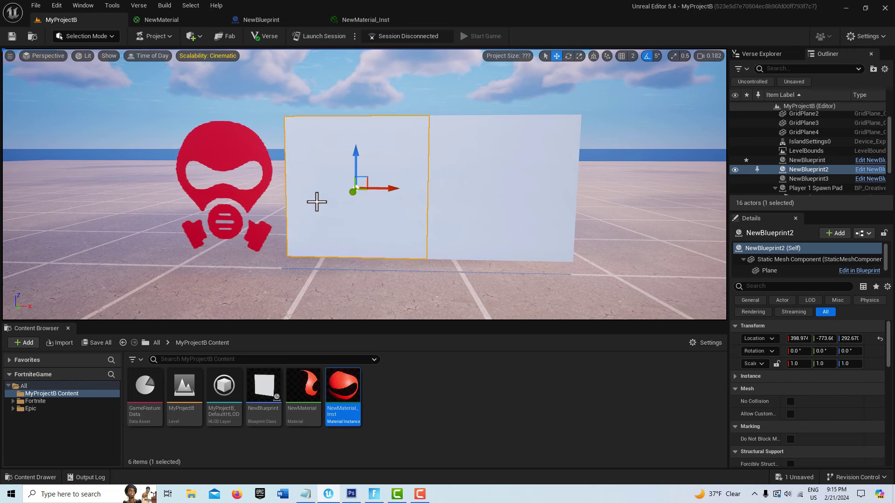
{"action": "left_click", "coordinate": [784, 269]}
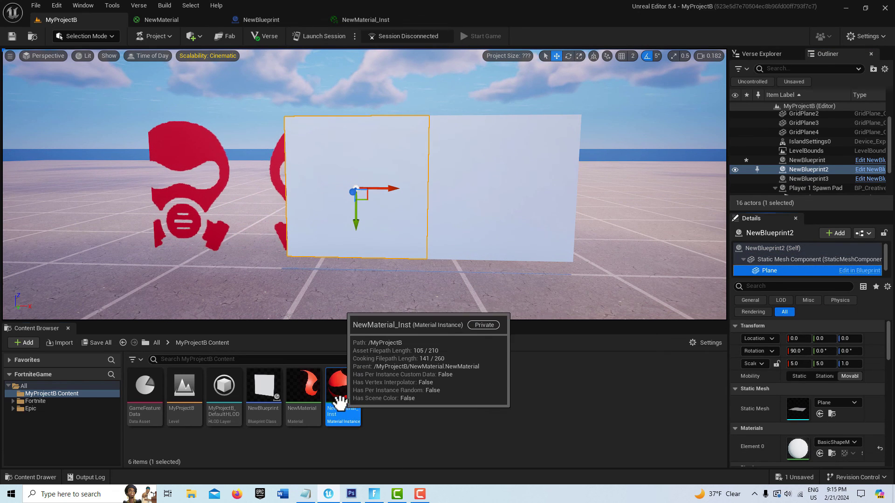
{"action": "left_click_drag", "start_coordinate": [335, 397], "coordinate": [781, 459]}
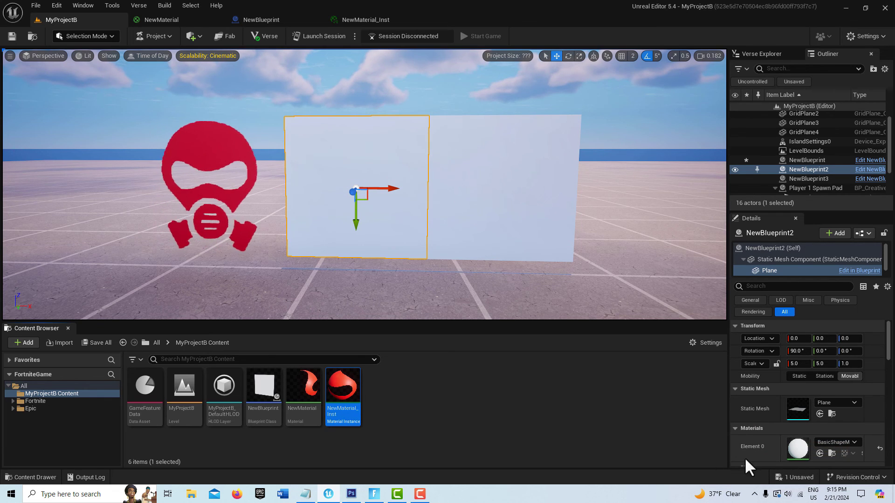
{"action": "left_click_drag", "start_coordinate": [343, 409], "coordinate": [779, 441]}
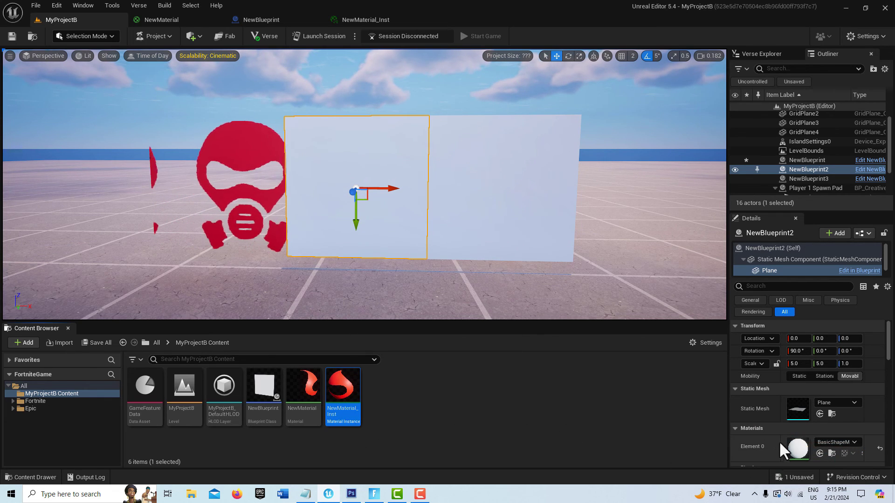
{"action": "left_click_drag", "start_coordinate": [352, 400], "coordinate": [807, 444]}
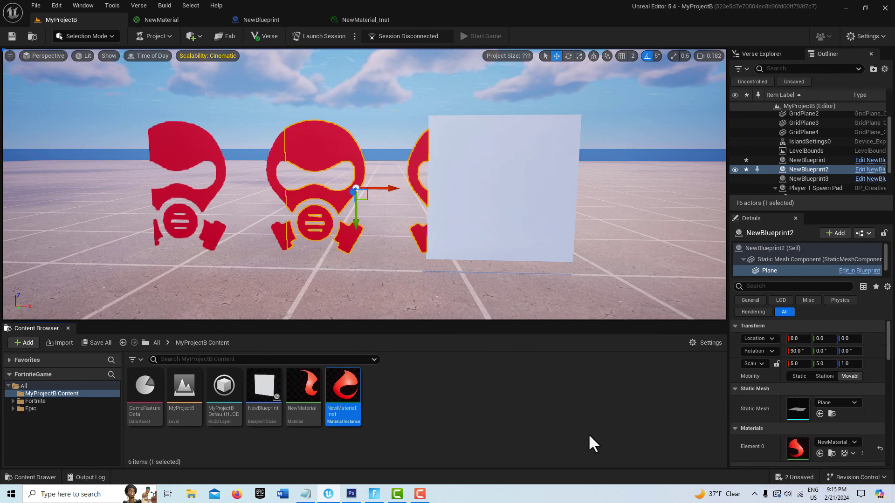
Apply NewMaterial_Inst to the third blueprint's Plane component material slot.
{"action": "left_click", "coordinate": [807, 177]}
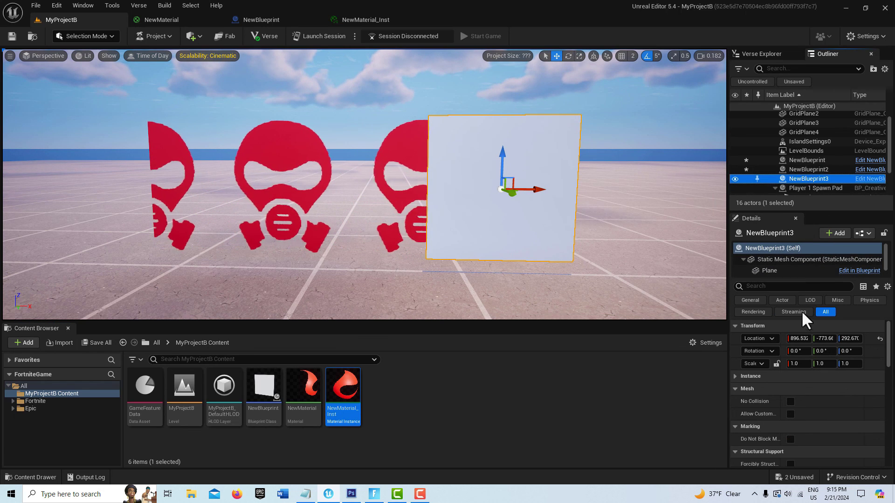
{"action": "left_click", "coordinate": [781, 269]}
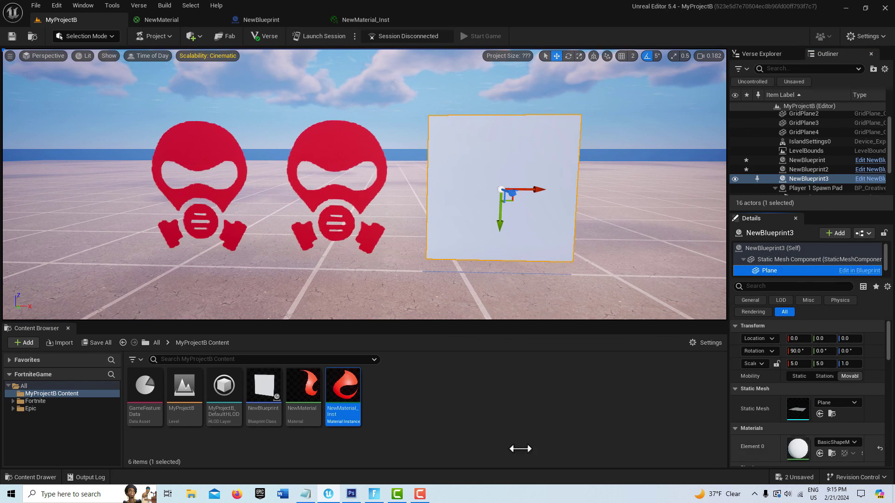
{"action": "left_click_drag", "start_coordinate": [345, 403], "coordinate": [811, 441]}
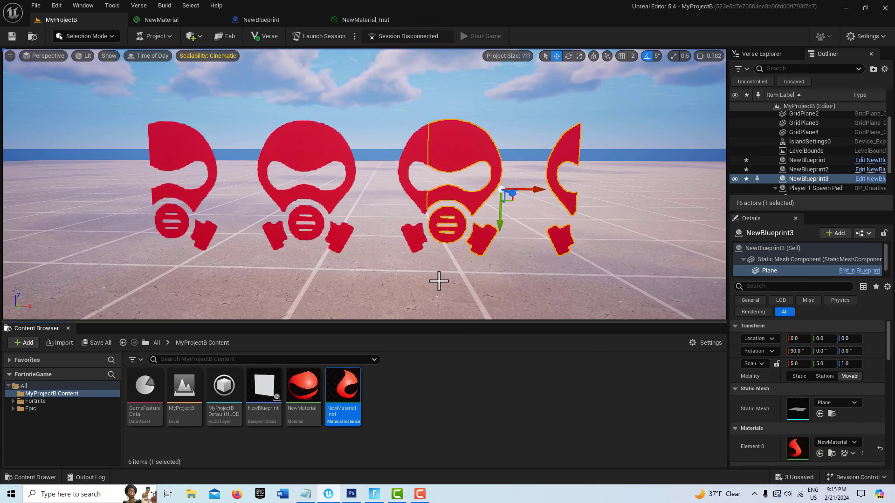